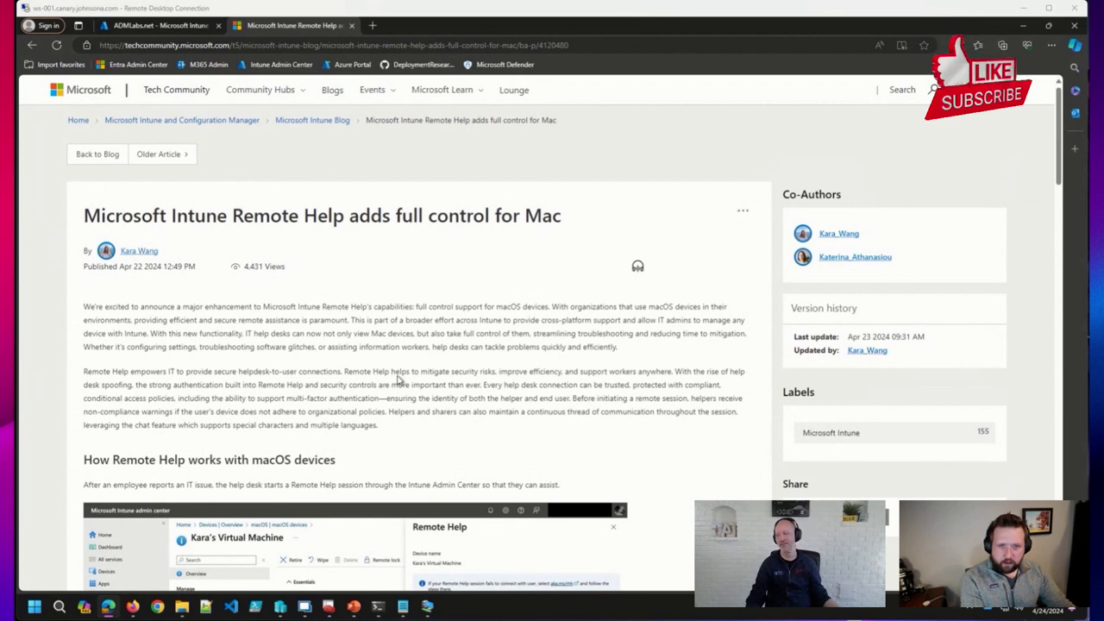
- Open a new browser tab next to the Remote Help full control for Mac article
{"action": "key", "text": "ctrl+t"}
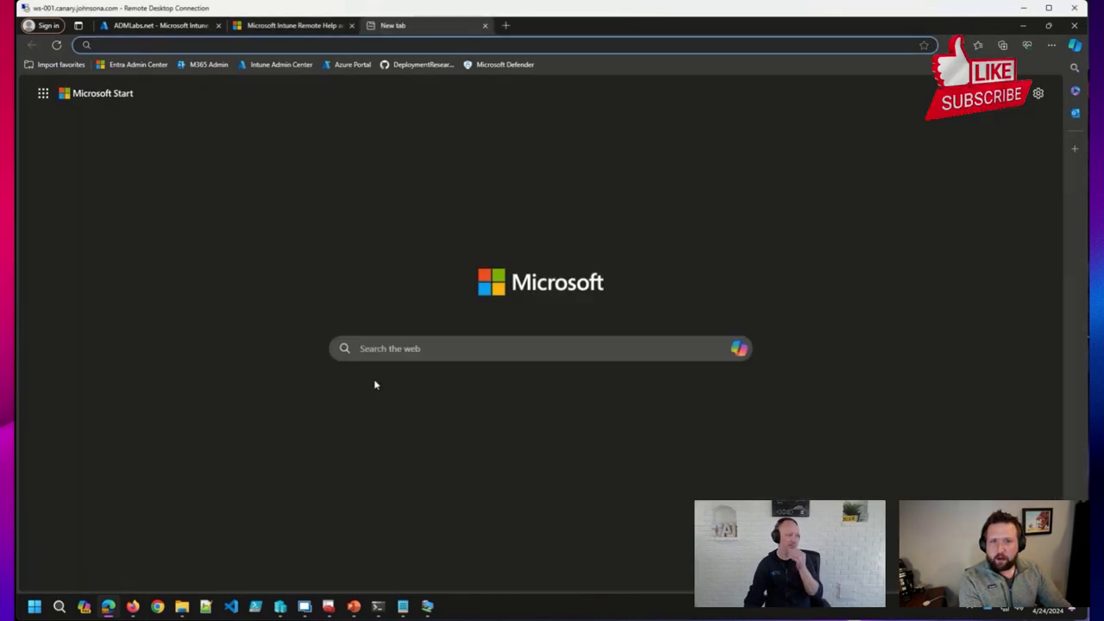
- Load the ourcloudnetwork.com article on auto-updating Available Intune apps and scroll into it
{"action": "type", "text": "https://ourcloudnetwork.com/how-to-auto-update-apps-assigned-as-available-in-microsoft-intune/"}
{"action": "key", "text": "Return"}
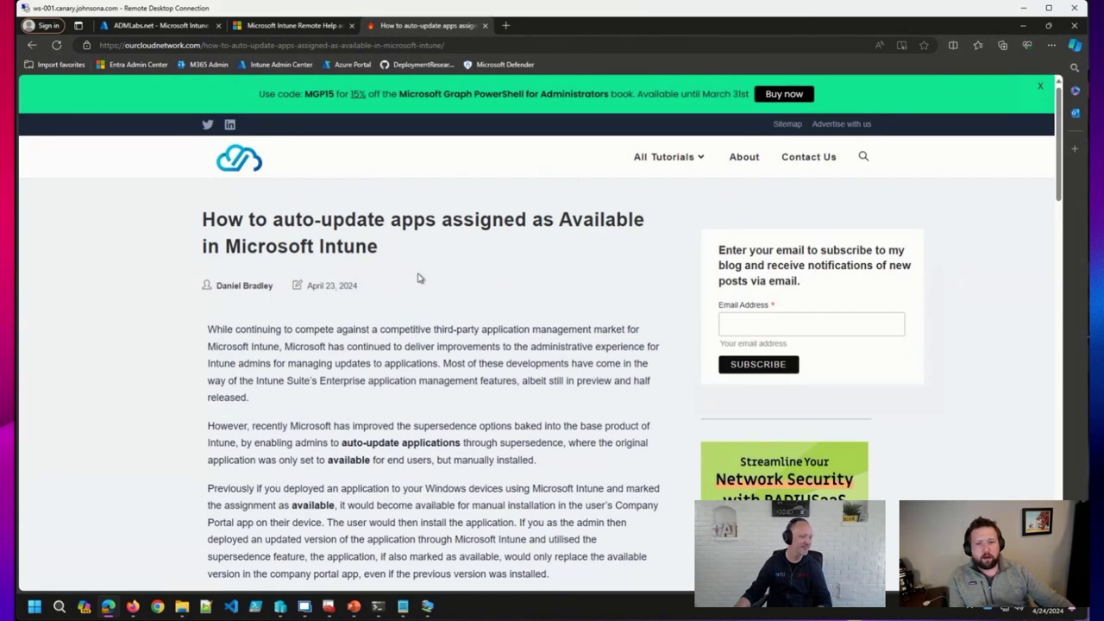
{"action": "scroll", "coordinate": [419, 281], "scroll_direction": "down", "scroll_amount": 1}
{"action": "scroll", "coordinate": [418, 297], "scroll_direction": "down", "scroll_amount": 1}
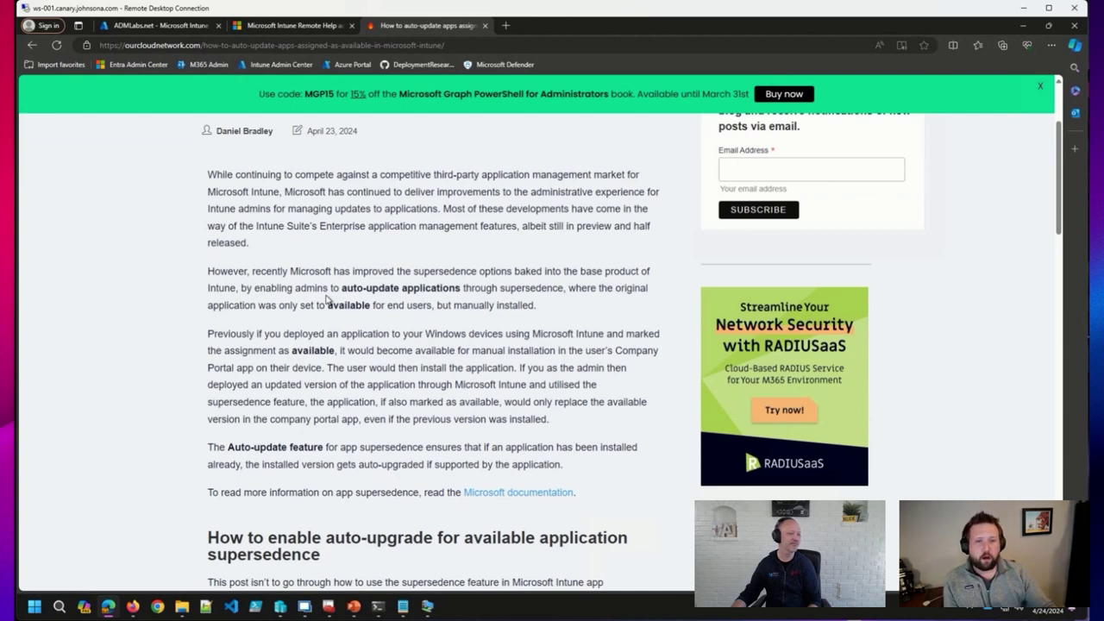
- Scroll down past the auto-upgrade steps to the Auto-update scenarios table of features, scenarios and results
{"action": "scroll", "coordinate": [274, 336], "scroll_direction": "down", "scroll_amount": 3}
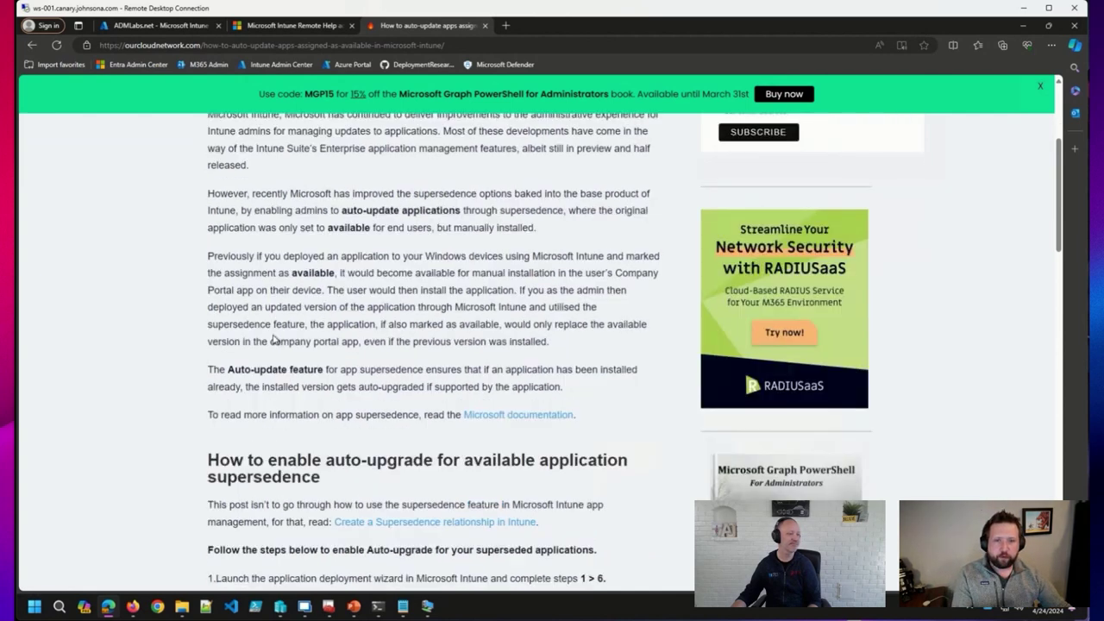
{"action": "scroll", "coordinate": [273, 341], "scroll_direction": "down", "scroll_amount": 4}
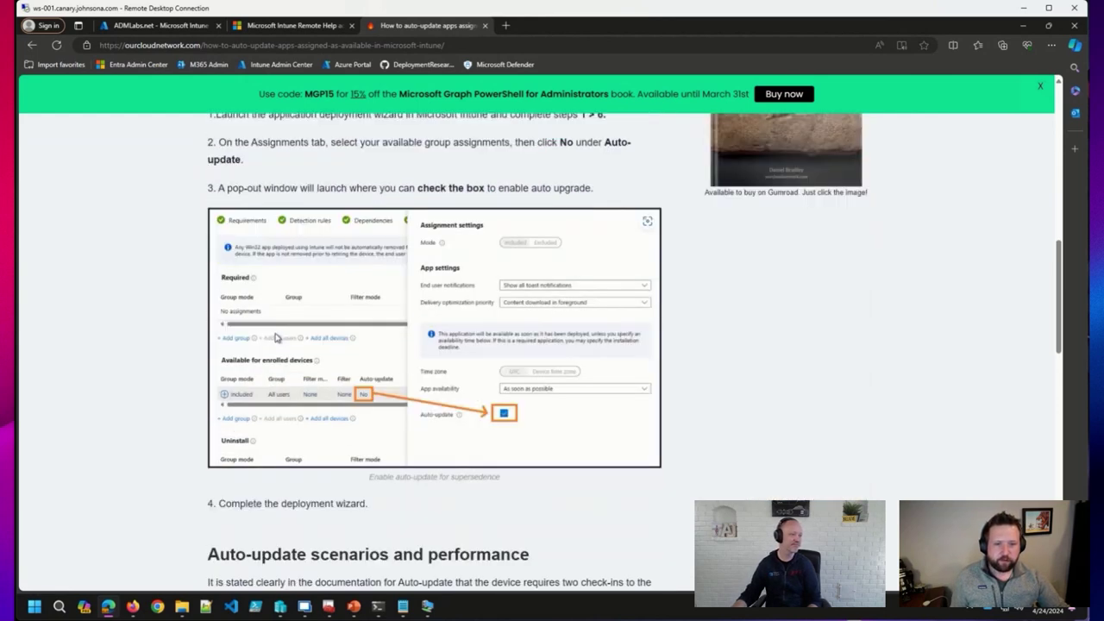
{"action": "scroll", "coordinate": [277, 337], "scroll_direction": "down", "scroll_amount": 2}
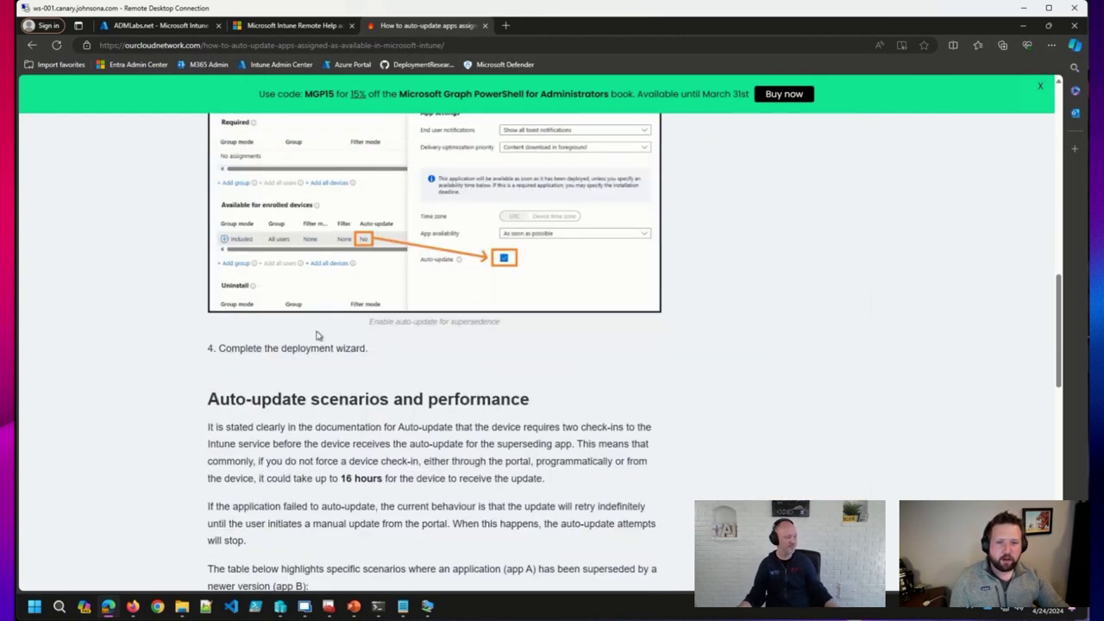
{"action": "scroll", "coordinate": [357, 317], "scroll_direction": "down", "scroll_amount": 1}
{"action": "scroll", "coordinate": [372, 316], "scroll_direction": "down", "scroll_amount": 4}
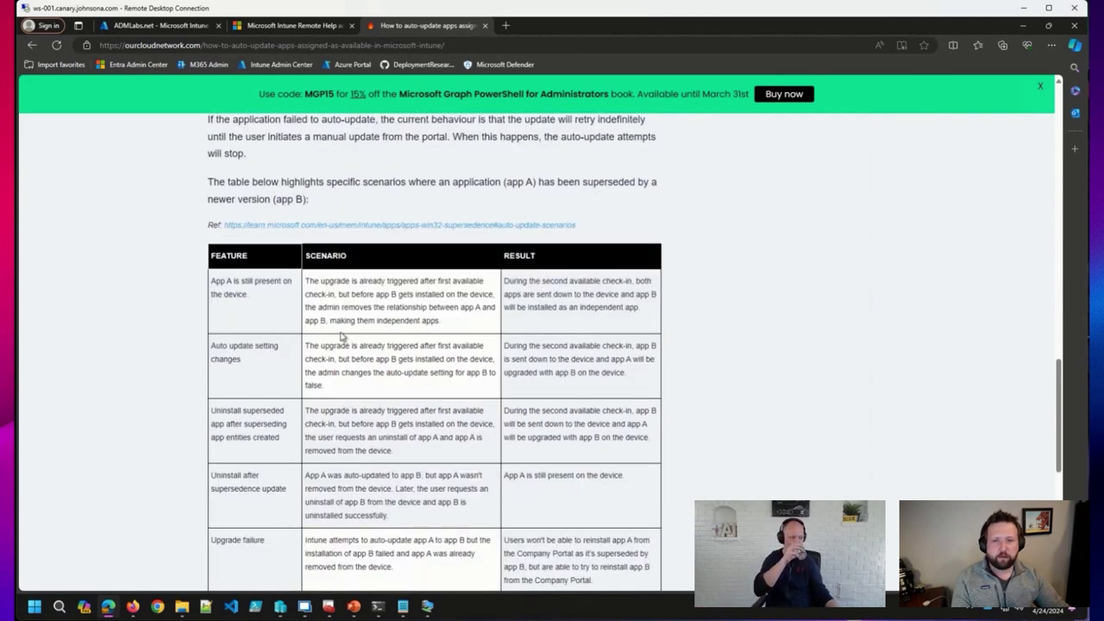
{"action": "scroll", "coordinate": [340, 334], "scroll_direction": "down", "scroll_amount": 1}
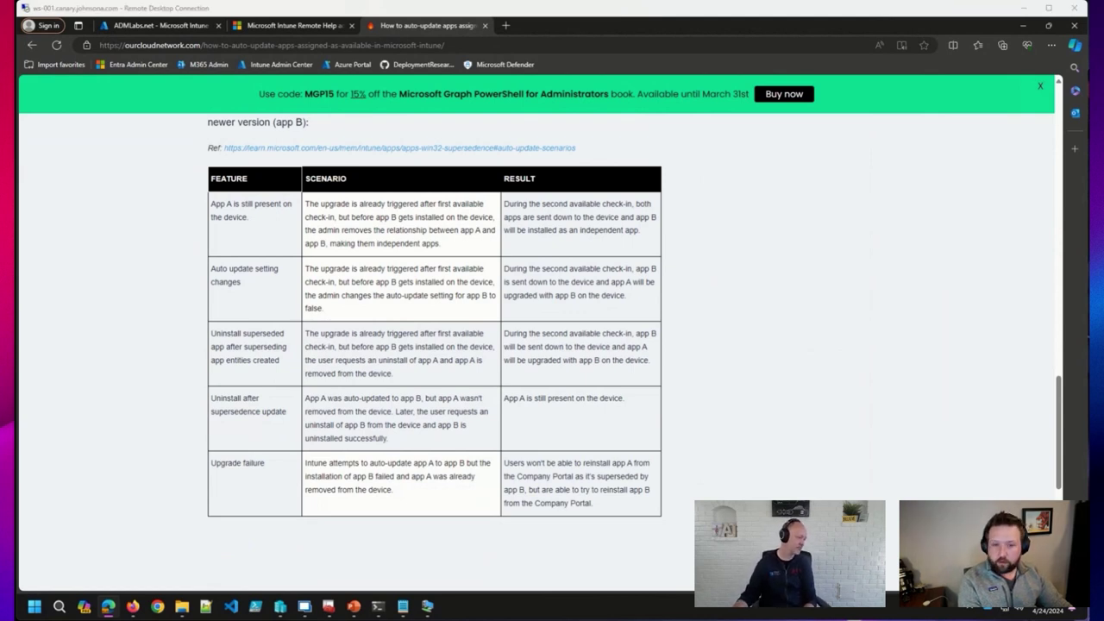
{"action": "left_click", "coordinate": [565, 518]}
- Load GitHub's IntuneManagement ReleaseNotes.md and read through the 3.9.6 breaking-change entry
{"action": "key", "text": "ctrl+t"}
{"action": "type", "text": "https://github.com/Micke-K/IntuneManagement/blob/master/ReleaseNotes.md"}
{"action": "key", "text": "Return"}
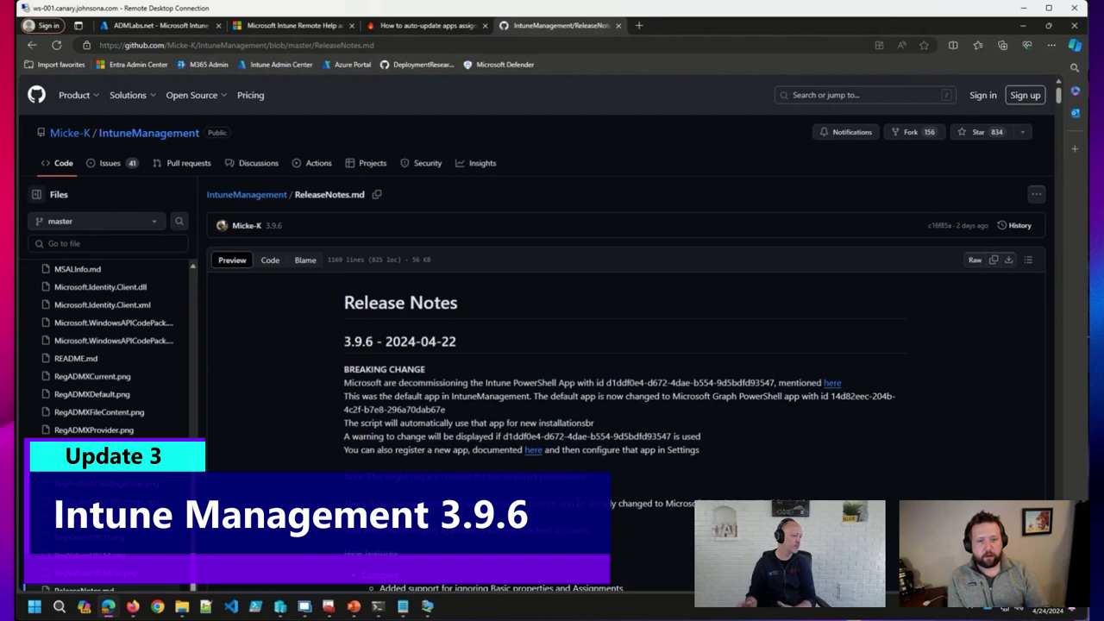
{"action": "scroll", "coordinate": [379, 313], "scroll_direction": "down", "scroll_amount": 1}
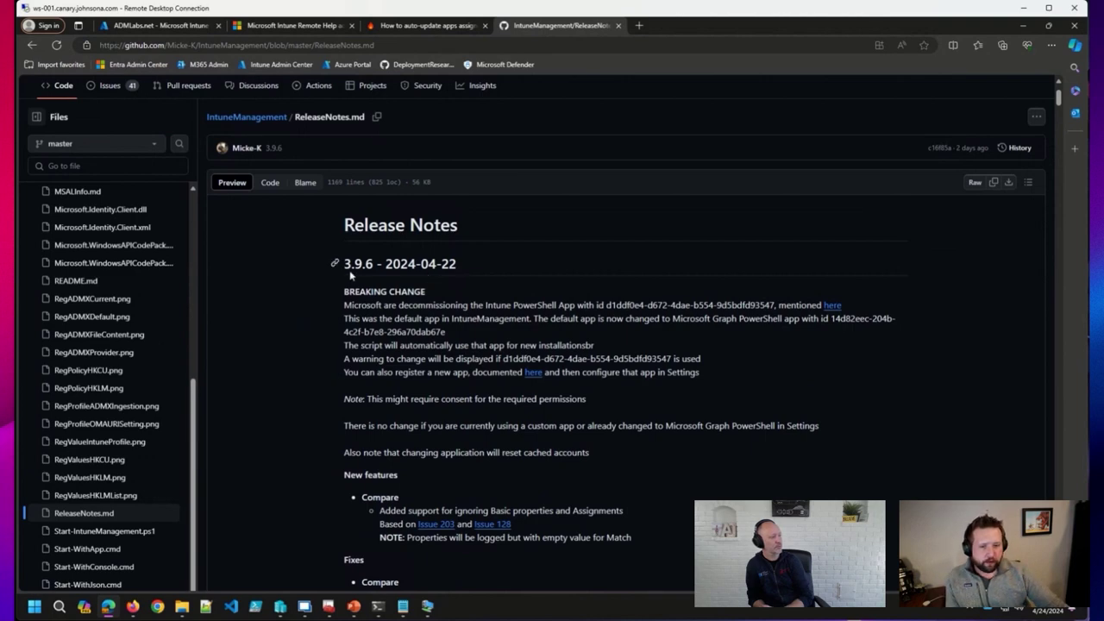
{"action": "scroll", "coordinate": [422, 345], "scroll_direction": "down", "scroll_amount": 2}
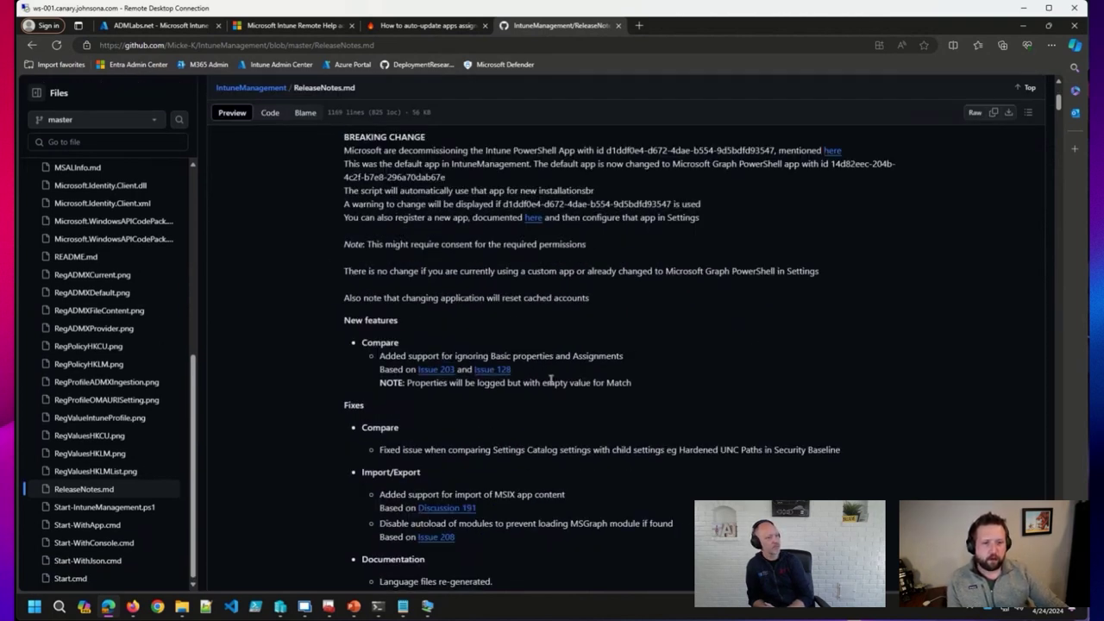
{"action": "scroll", "coordinate": [564, 360], "scroll_direction": "down", "scroll_amount": 1}
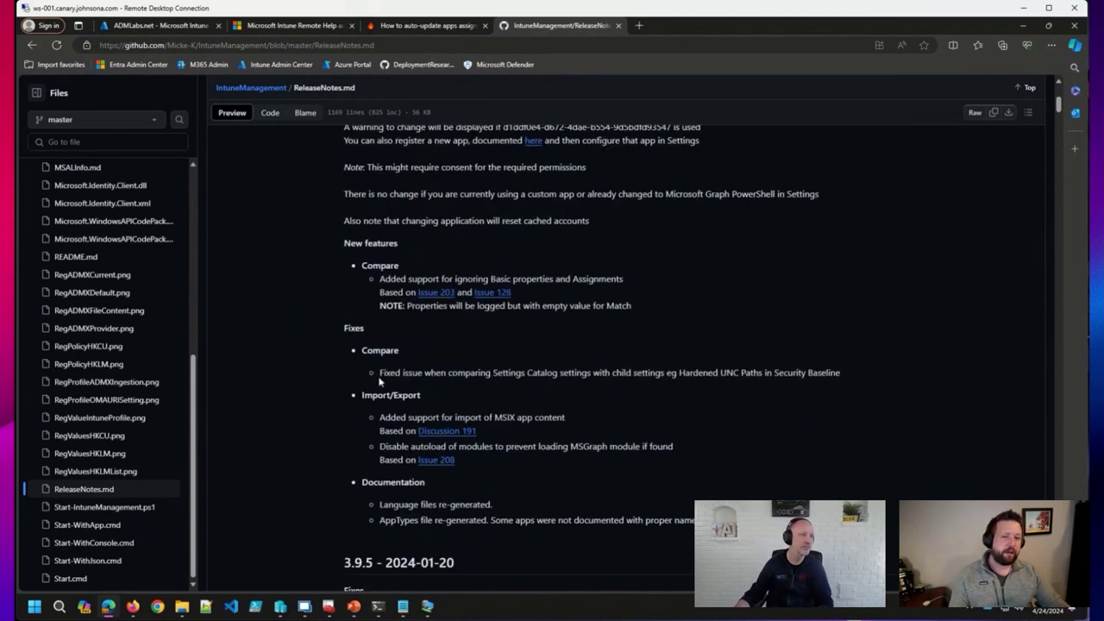
{"action": "scroll", "coordinate": [535, 366], "scroll_direction": "up", "scroll_amount": 3}
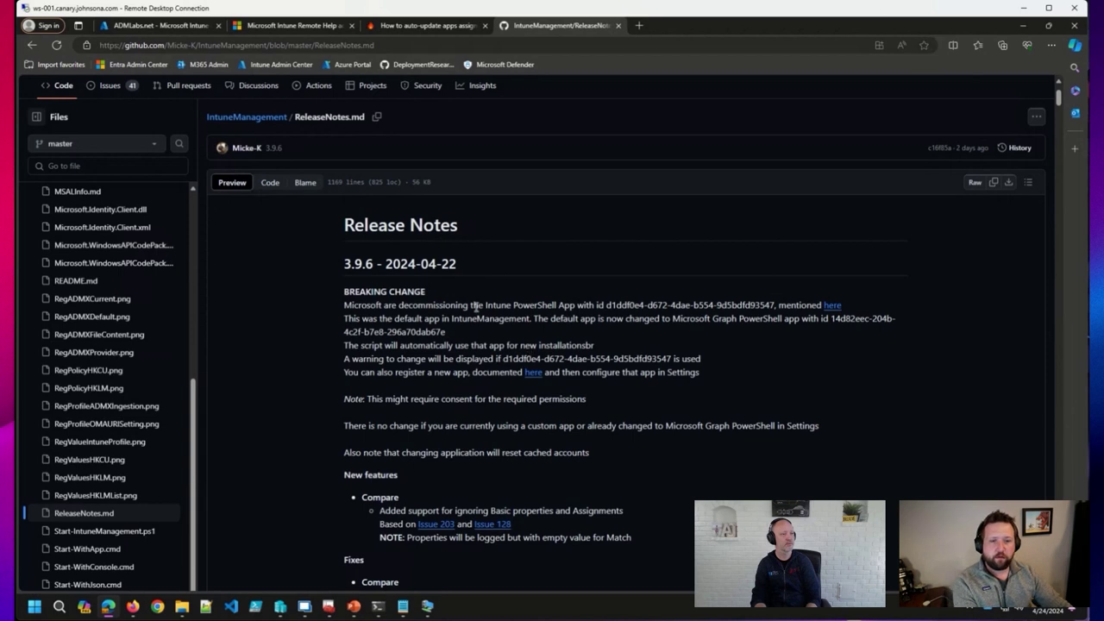
{"action": "left_click_drag", "start_coordinate": [483, 293], "coordinate": [781, 319]}
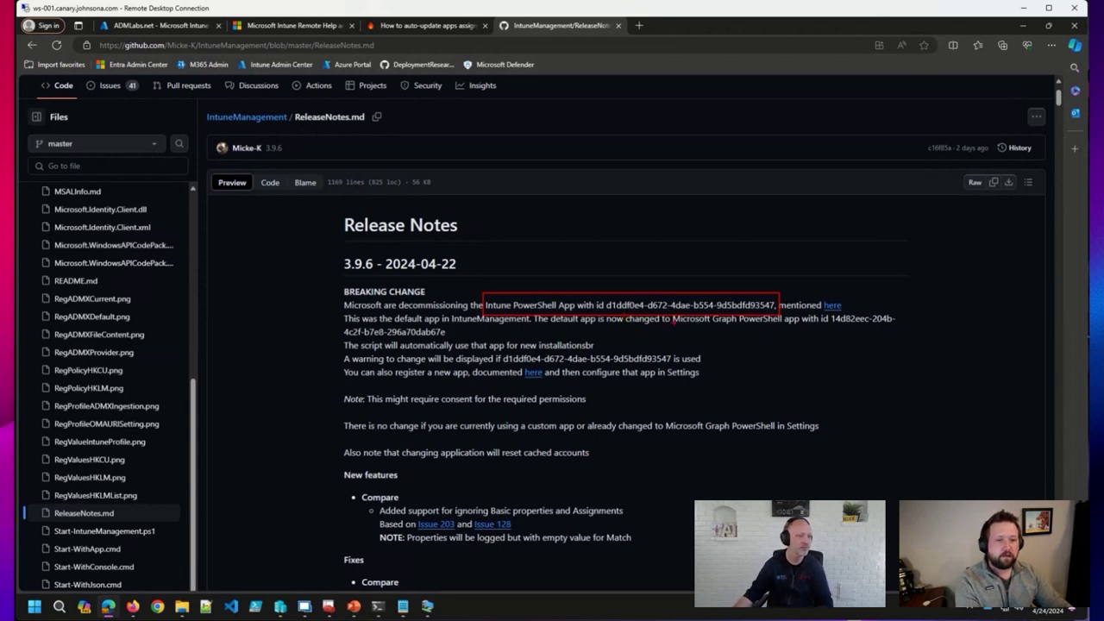
{"action": "key", "text": "Escape"}
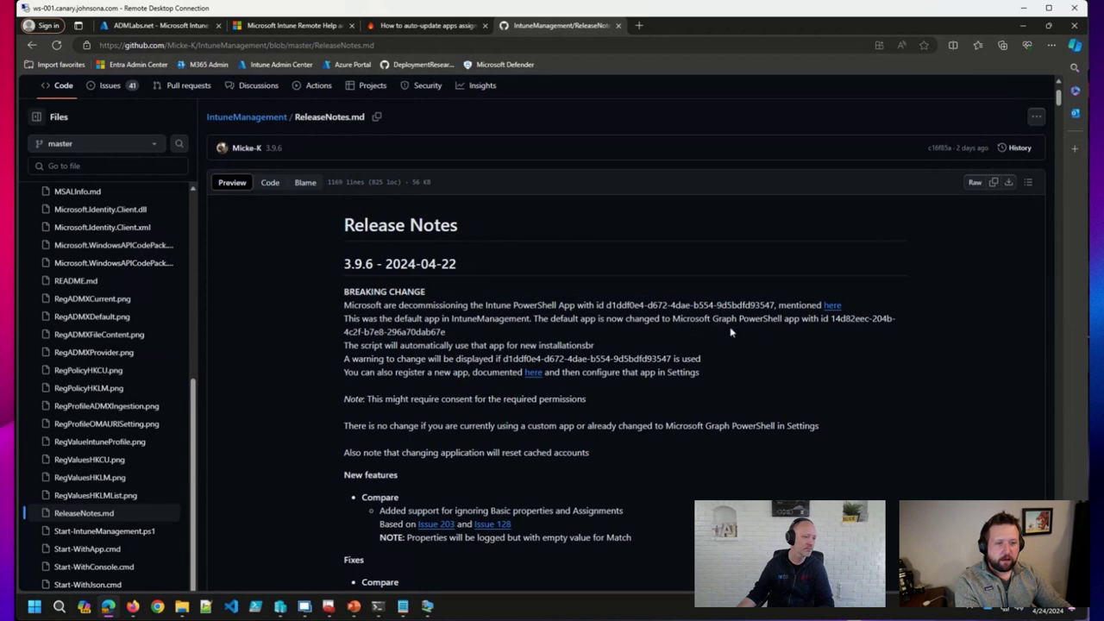
{"action": "left_click_drag", "start_coordinate": [834, 325], "coordinate": [898, 319]}
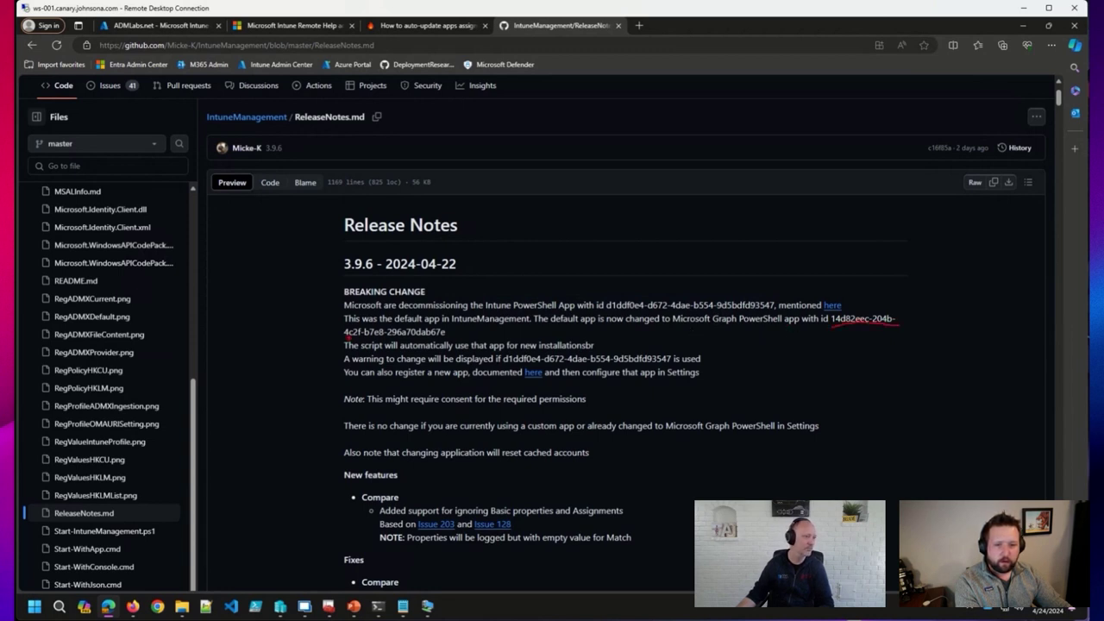
{"action": "left_click_drag", "start_coordinate": [345, 337], "coordinate": [445, 336]}
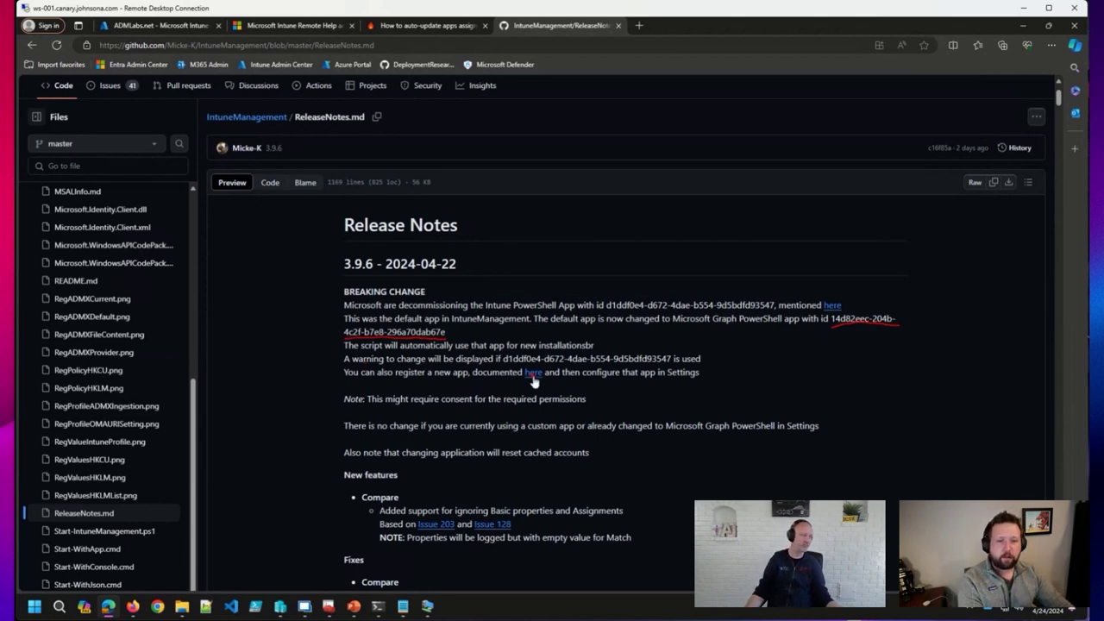
{"action": "key", "text": "Escape"}
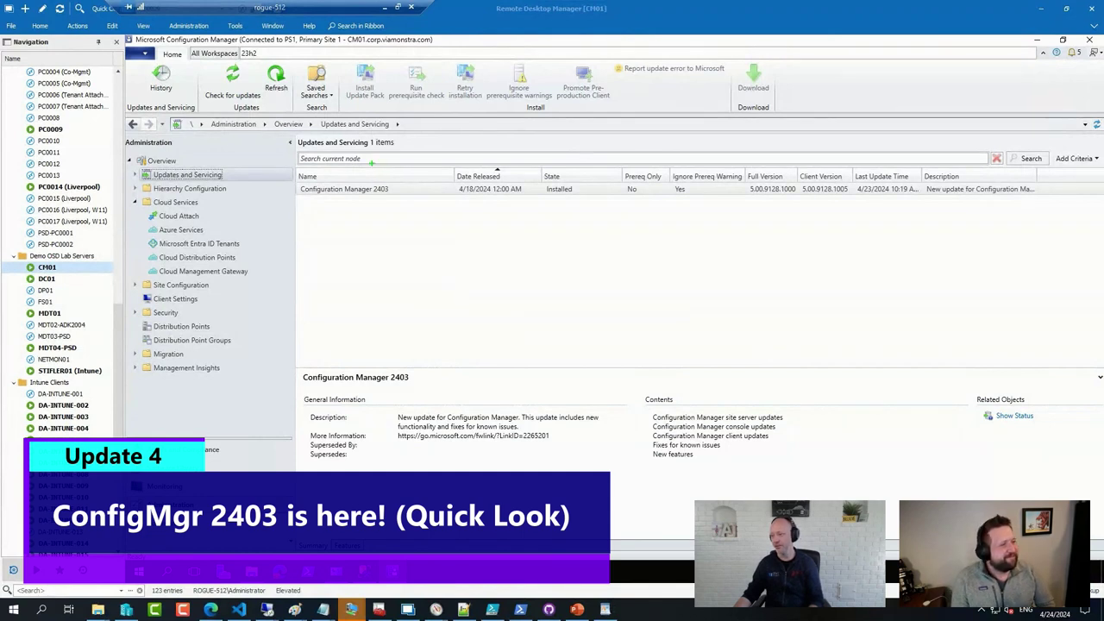
- Circle the installed Configuration Manager 2403 row in Updates and Servicing, then clear the mark
{"action": "mouse_move", "coordinate": [361, 169]}
{"action": "left_mouse_down"}
{"action": "mouse_move", "coordinate": [286, 171]}
{"action": "mouse_move", "coordinate": [358, 235]}
{"action": "mouse_move", "coordinate": [415, 175]}
{"action": "mouse_move", "coordinate": [362, 170]}
{"action": "left_mouse_up"}
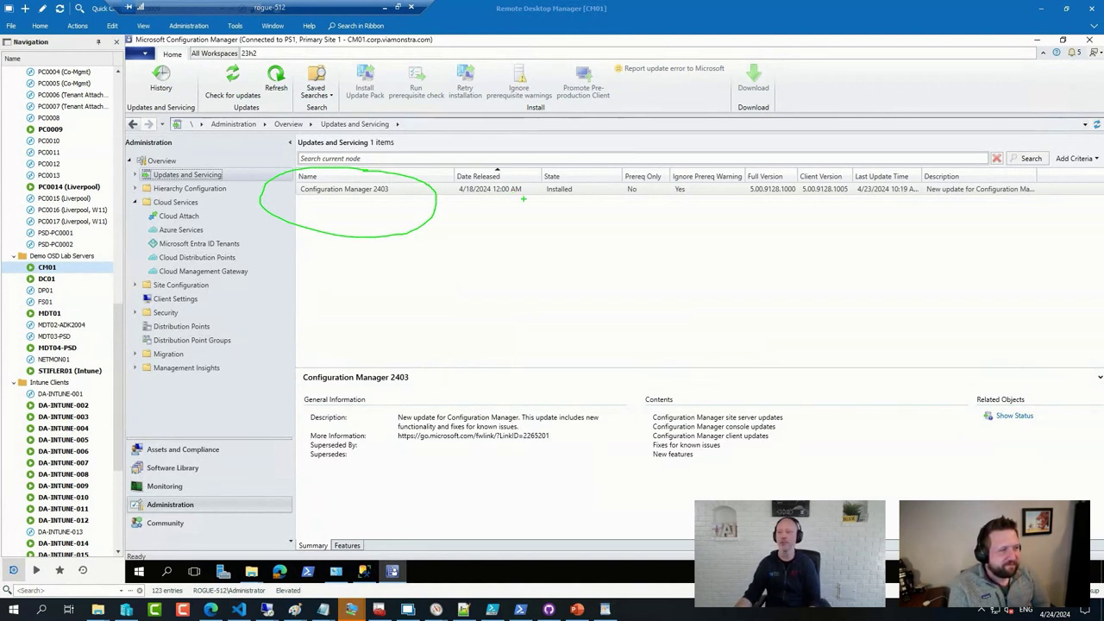
{"action": "key", "text": "Escape"}
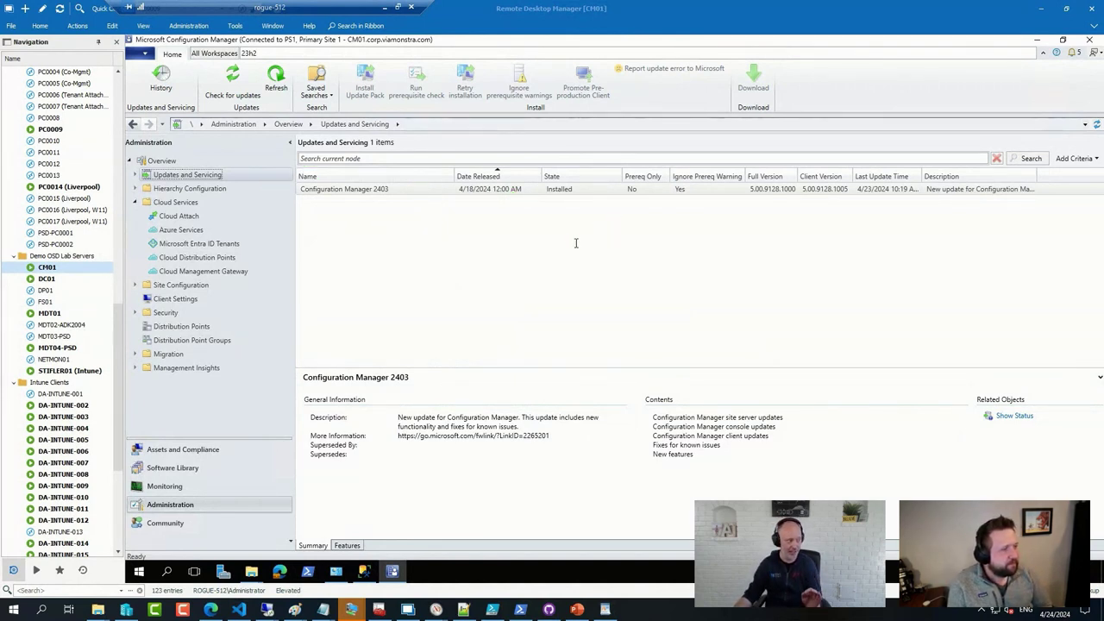
- In an administrator PowerShell, move to the E:\Setup folder and list files starting with 'ear'
{"action": "left_click", "coordinate": [308, 572]}
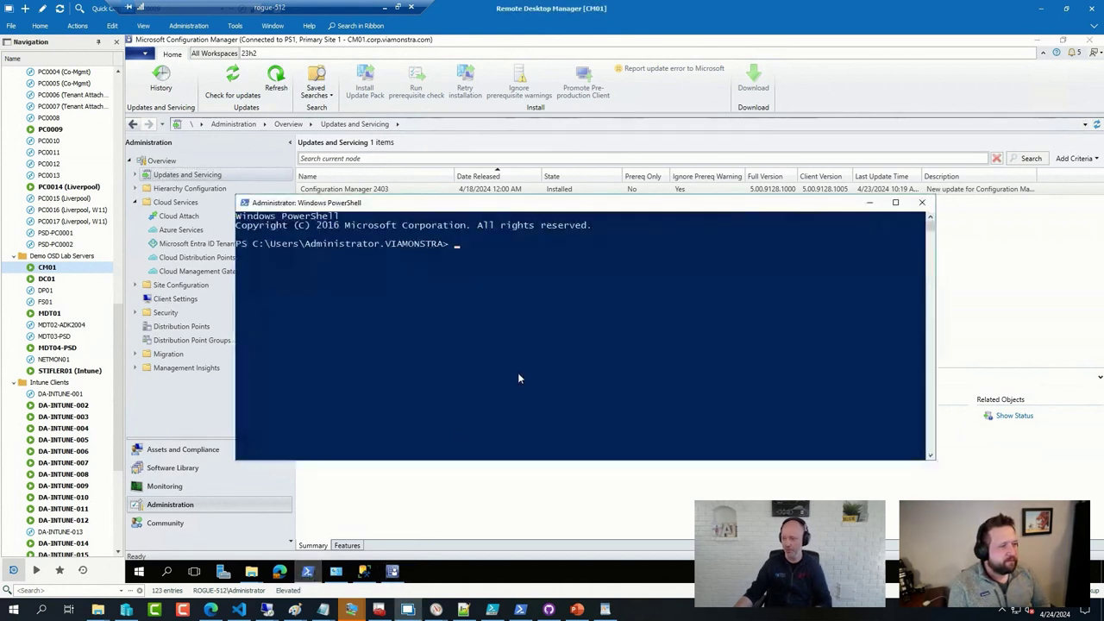
{"action": "type", "text": "e:"}
{"action": "key", "text": "Return"}
{"action": "type", "text": "cd .\\SCCMContentLib\\"}
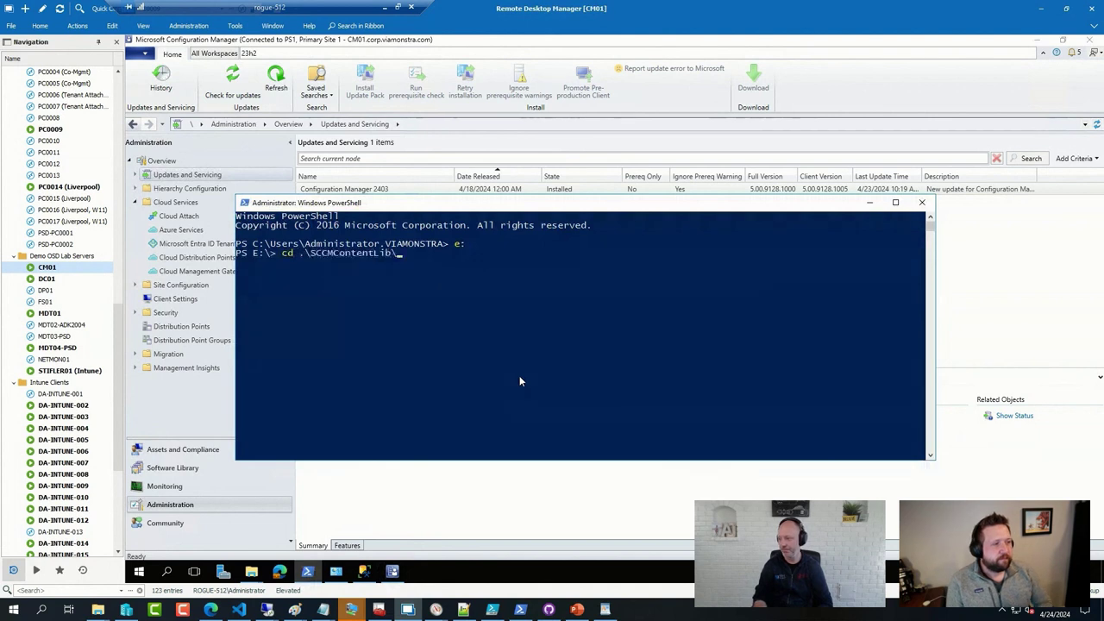
{"action": "key", "text": "Tab"}
{"action": "key", "text": "Return"}
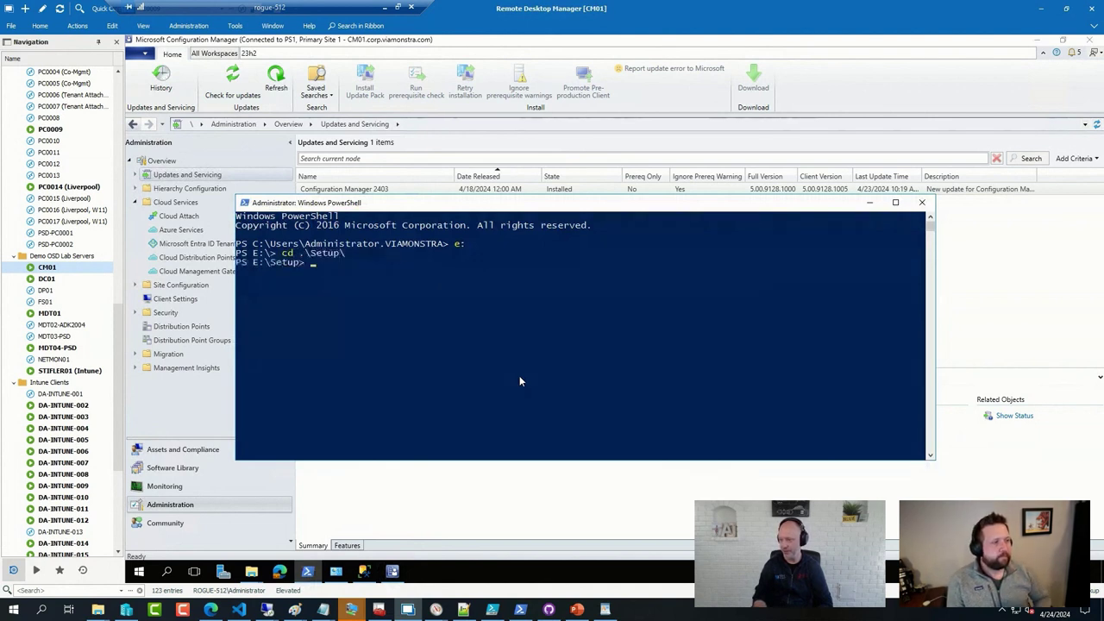
{"action": "type", "text": "dir ear*"}
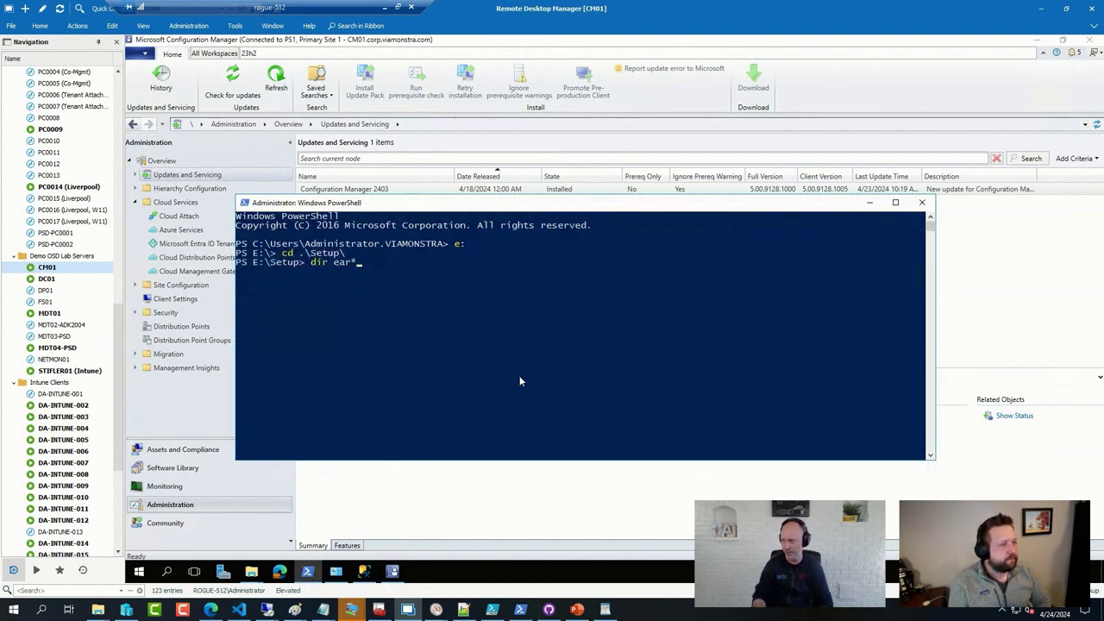
{"action": "key", "text": "Return"}
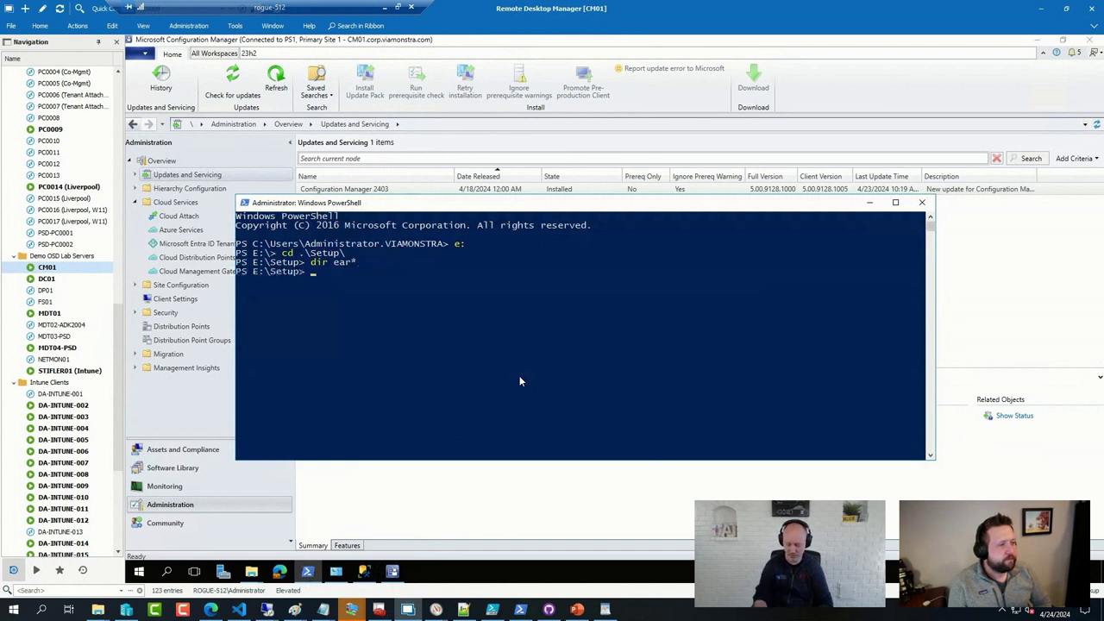
- Locate enableearlyupdatering2403.ps1 via dir en*.ps1, draft it with -siteServer CM01, then cancel it
{"action": "type", "text": "dir en*.ps1"}
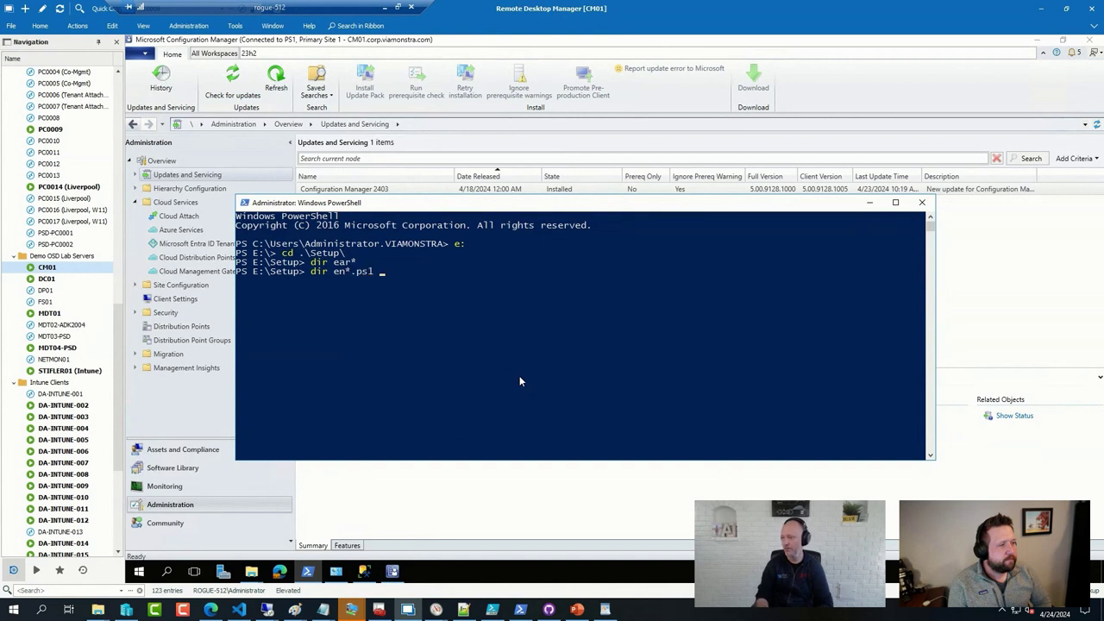
{"action": "key", "text": "Return"}
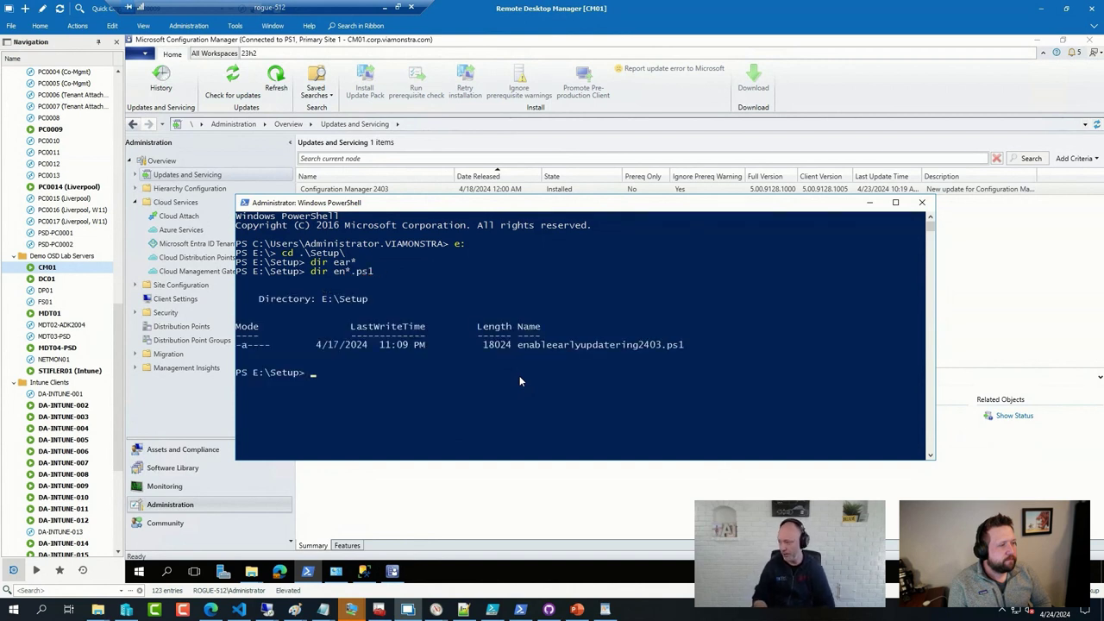
{"action": "type", "text": ".\\en"}
{"action": "key", "text": "Tab"}
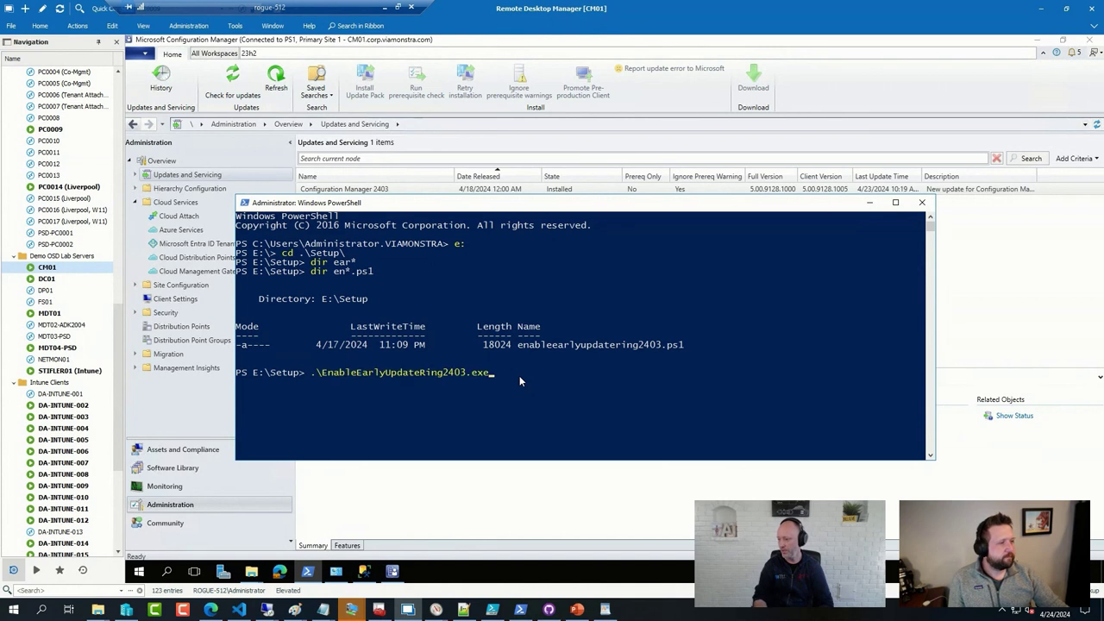
{"action": "key", "text": "Tab"}
{"action": "type", "text": "-siteServer CM"}
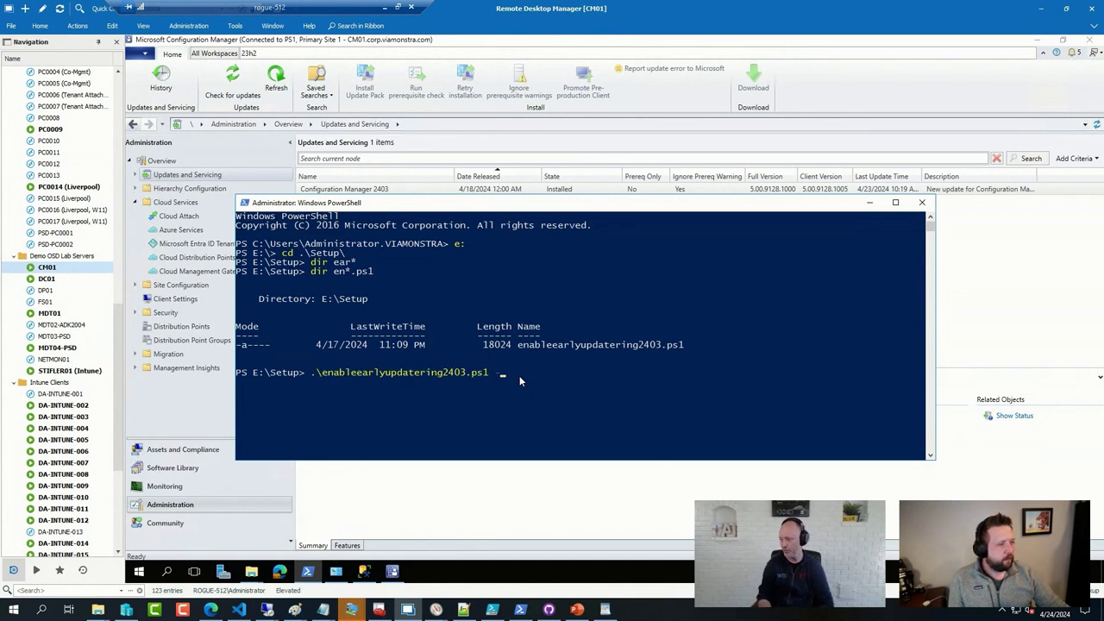
{"action": "type", "text": "01"}
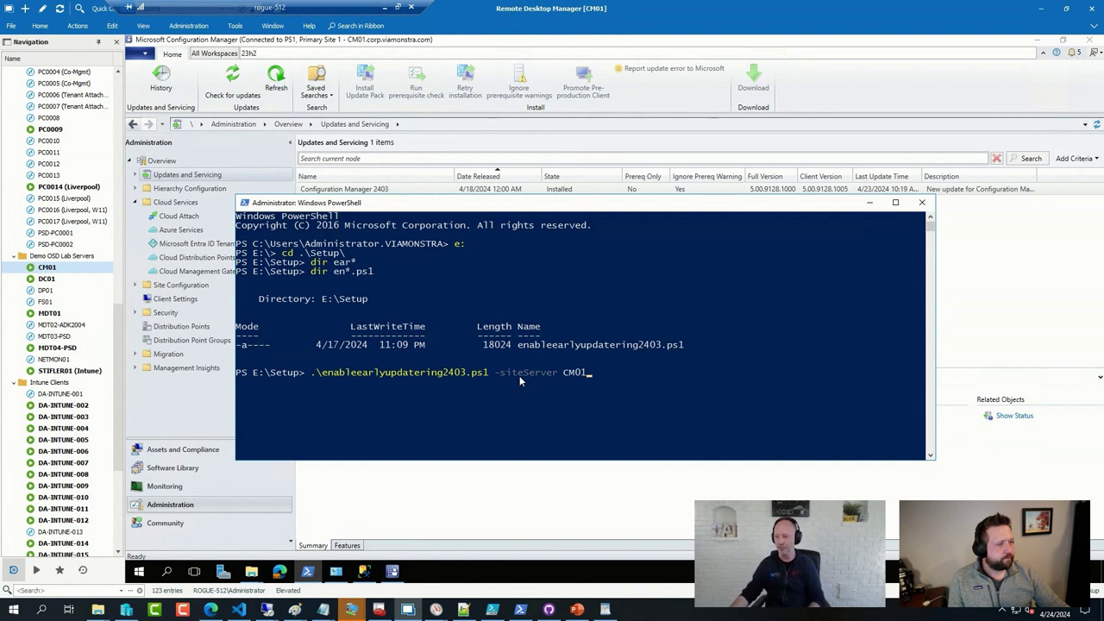
{"action": "key", "text": "ctrl+c"}
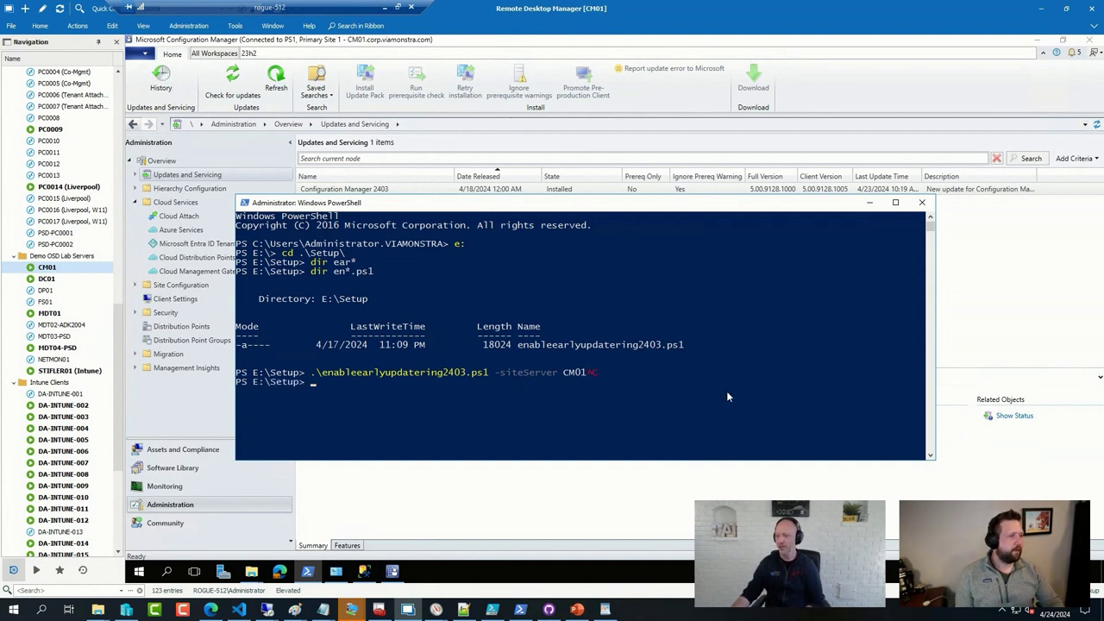
{"action": "left_click", "coordinate": [178, 402]}
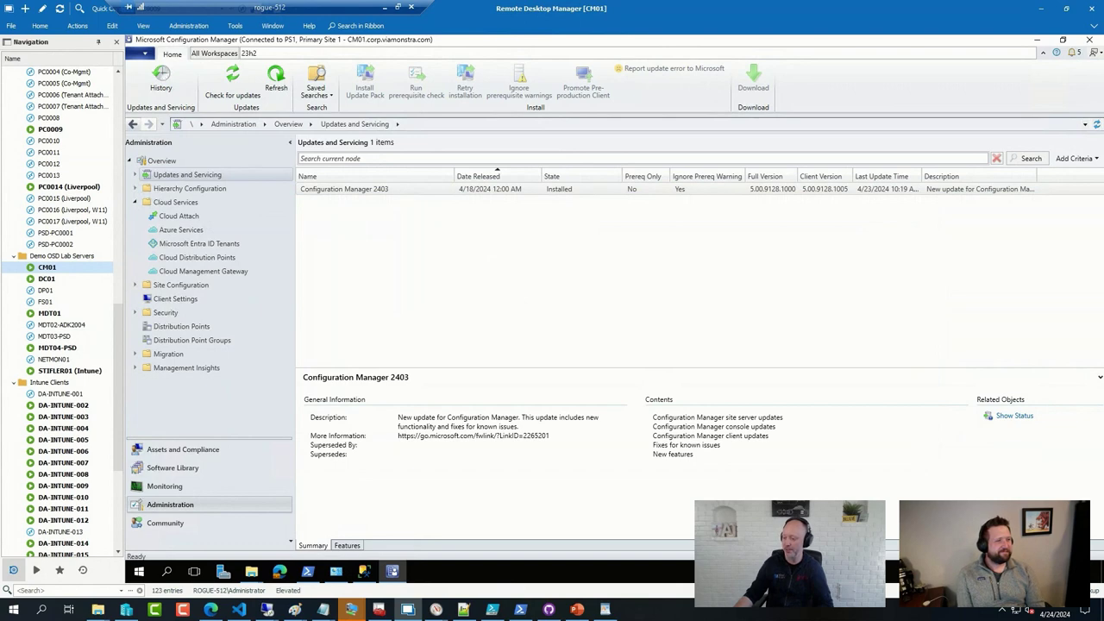
- Show the PreReq Error screenshot, briefly outlining the failed Co-Management workload slider message
{"action": "left_click", "coordinate": [294, 610]}
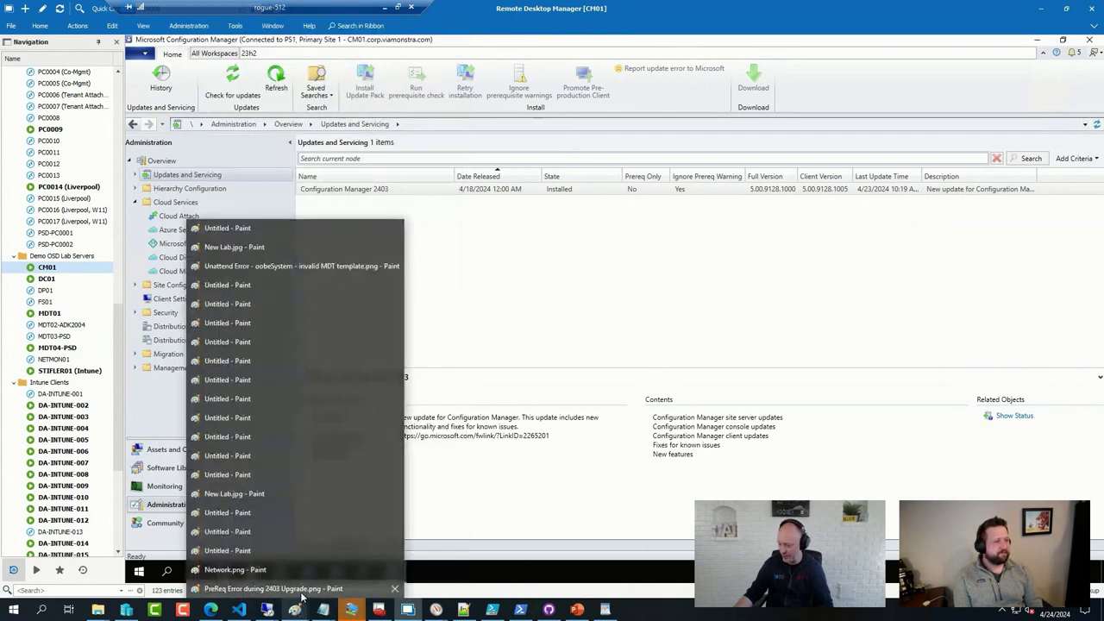
{"action": "left_click", "coordinate": [301, 590]}
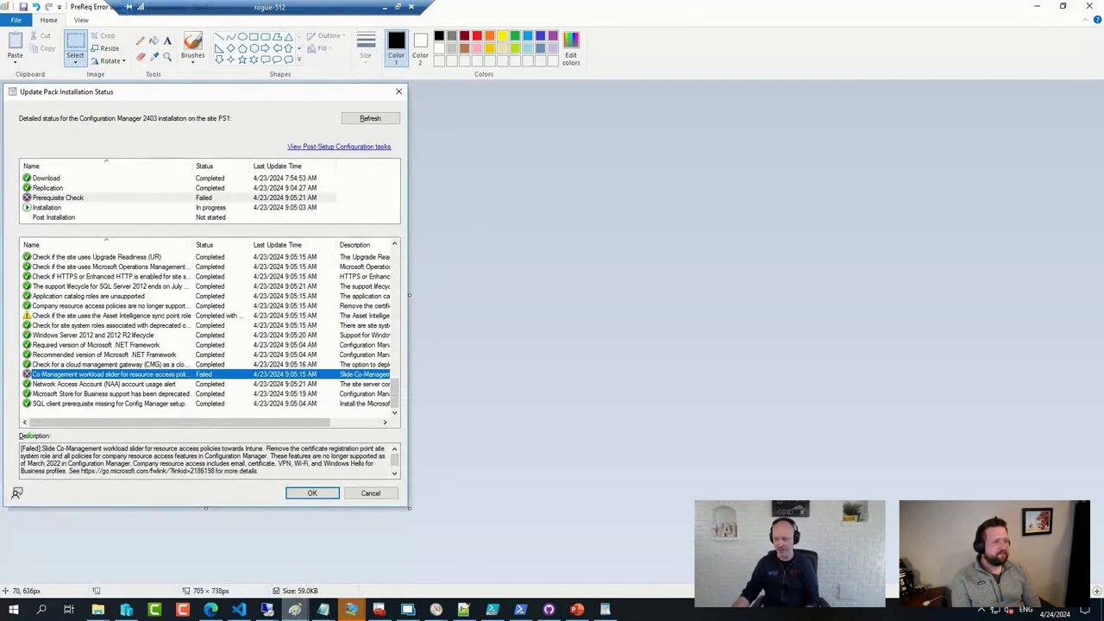
{"action": "left_click_drag", "start_coordinate": [20, 435], "coordinate": [272, 457]}
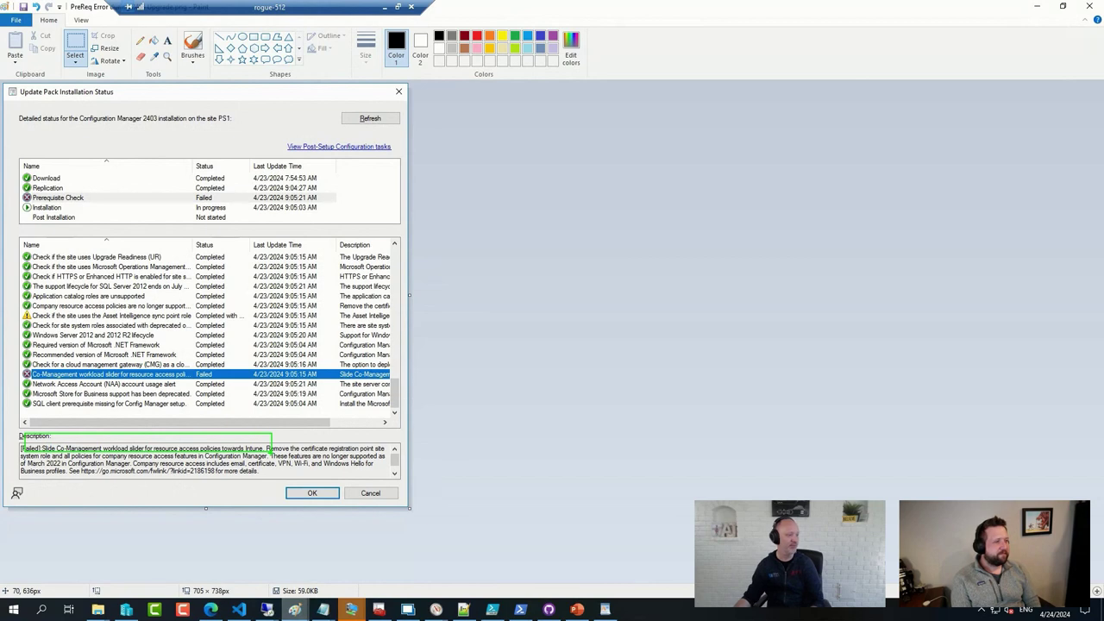
{"action": "key", "text": "ctrl+z"}
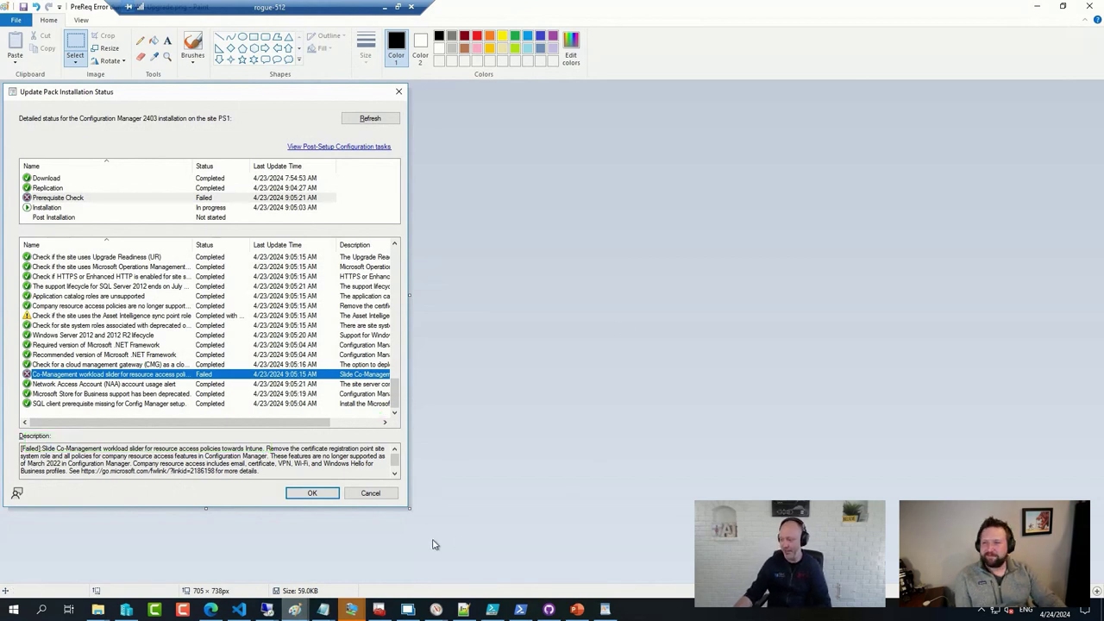
{"action": "left_click", "coordinate": [407, 610]}
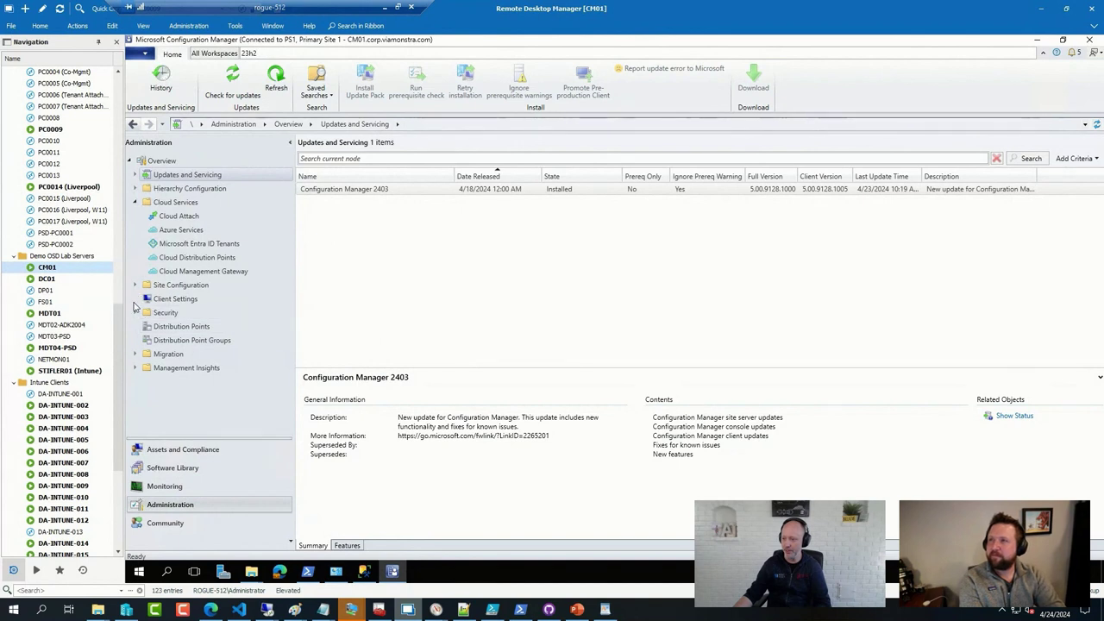
- Review the Workloads tab of Cloud Attach policy CoMgmtSettingsProd and cancel without changes
{"action": "left_click", "coordinate": [163, 216]}
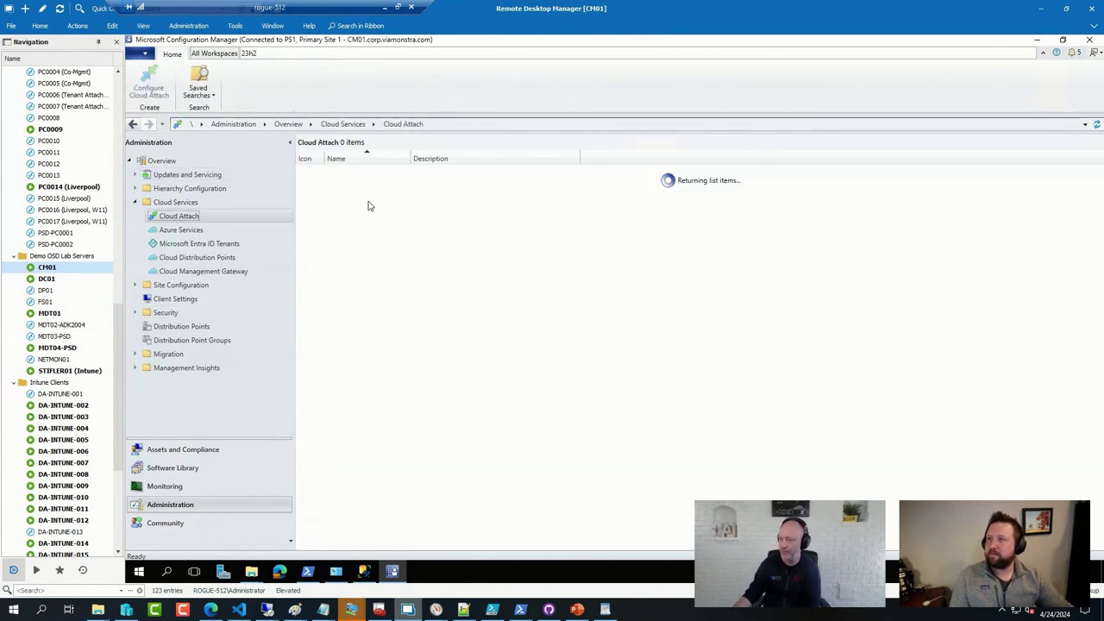
{"action": "right_click", "coordinate": [371, 177]}
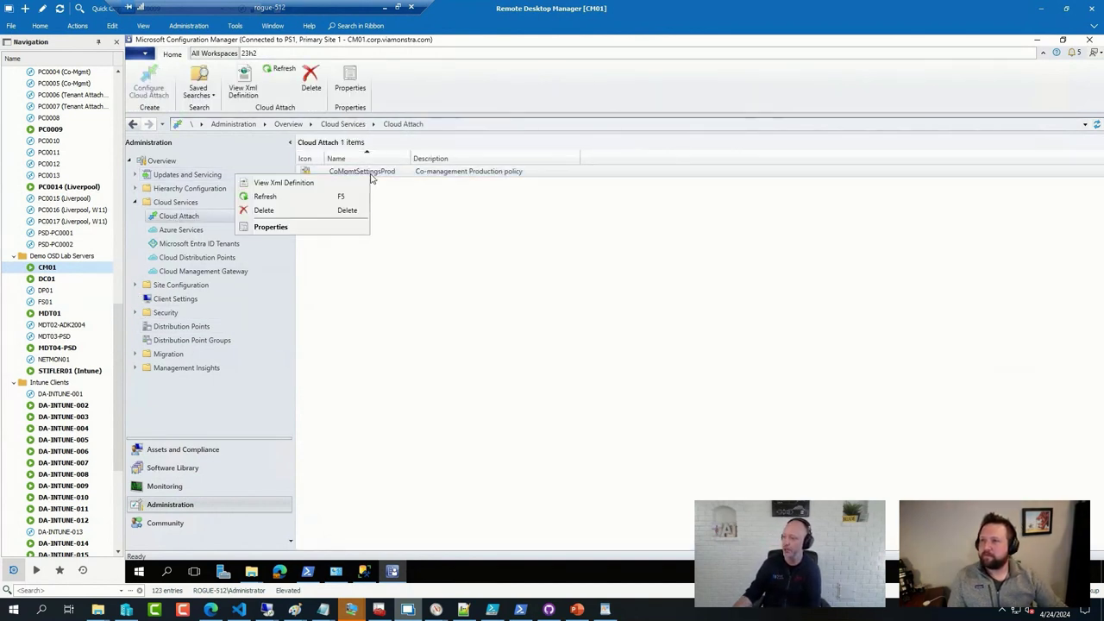
{"action": "left_click", "coordinate": [306, 227]}
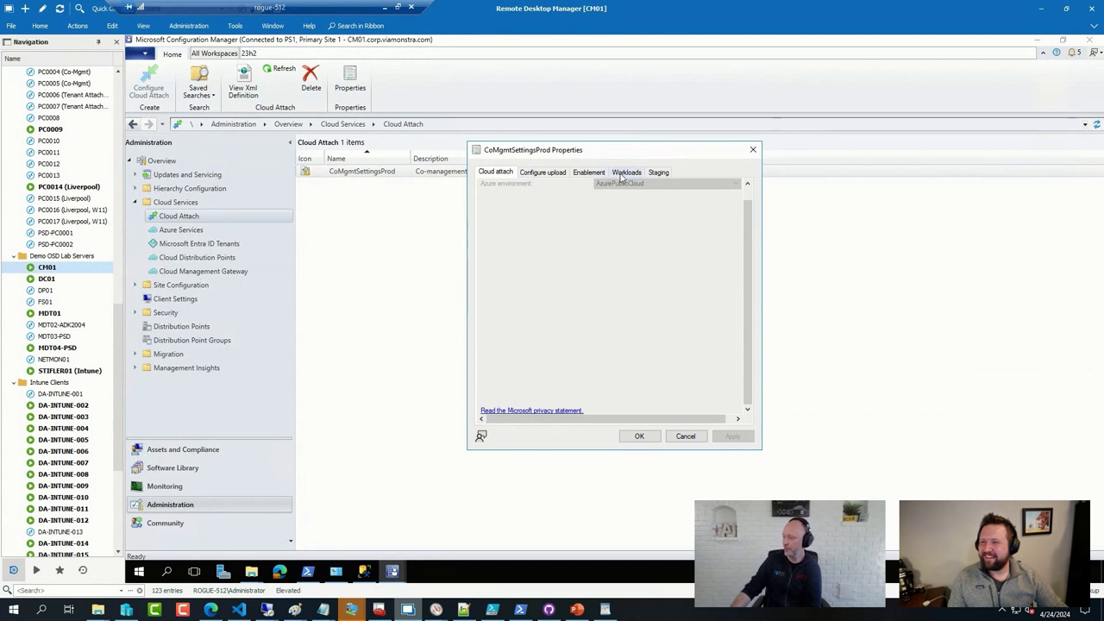
{"action": "left_click", "coordinate": [637, 173]}
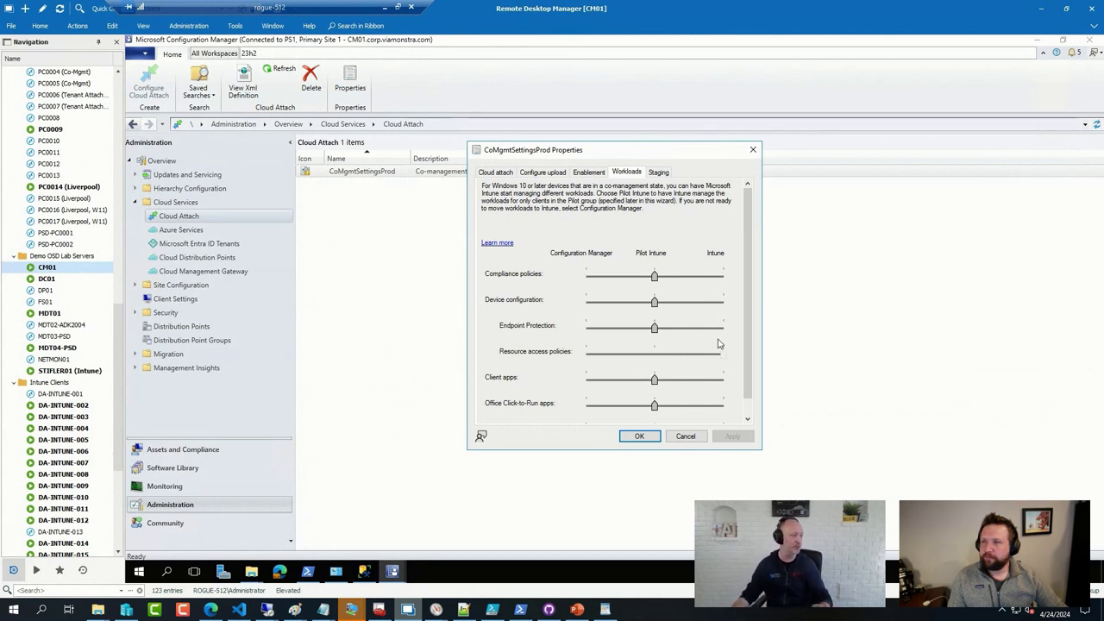
{"action": "left_click", "coordinate": [686, 437]}
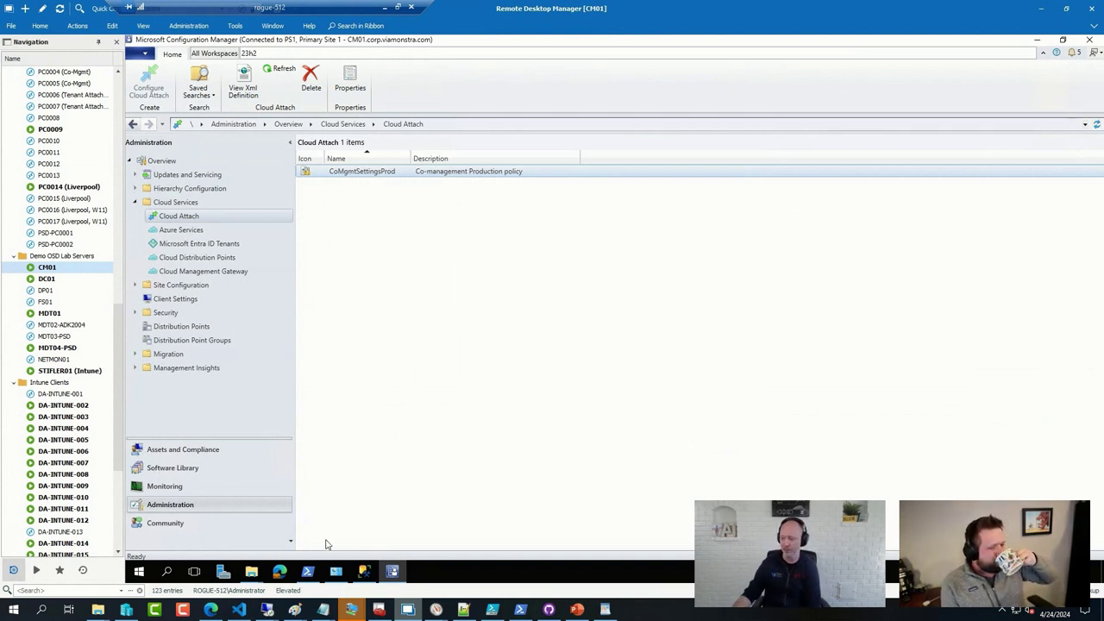
- Browse from drive E: to Program Files\Microsoft Configuration Manager\EasySetupPayload, then minimize Explorer
{"action": "left_click", "coordinate": [252, 577]}
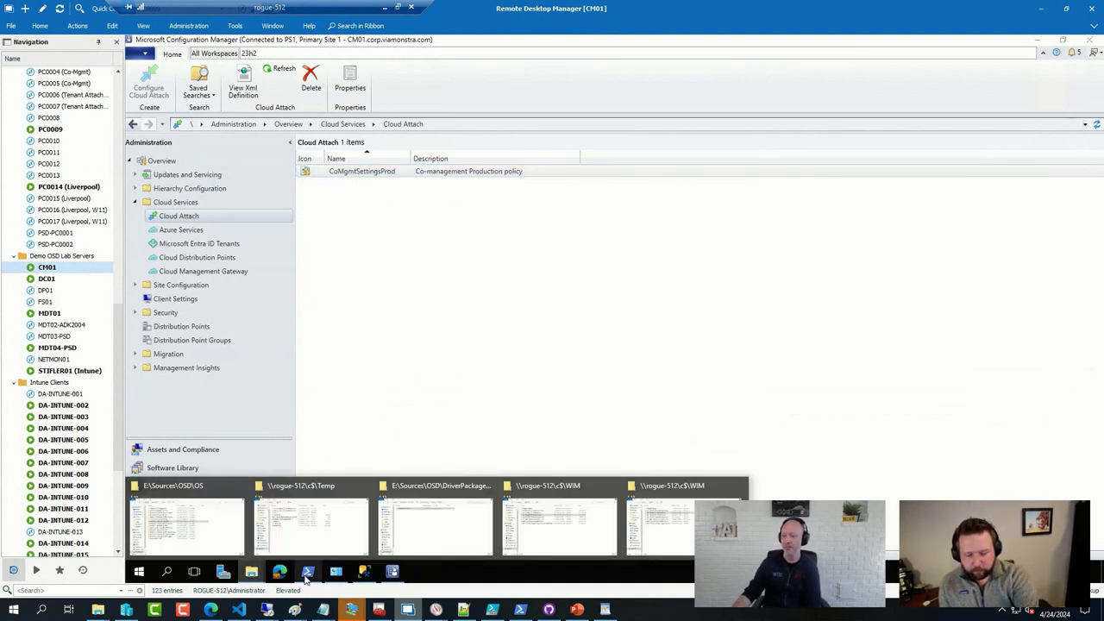
{"action": "left_click", "coordinate": [218, 545]}
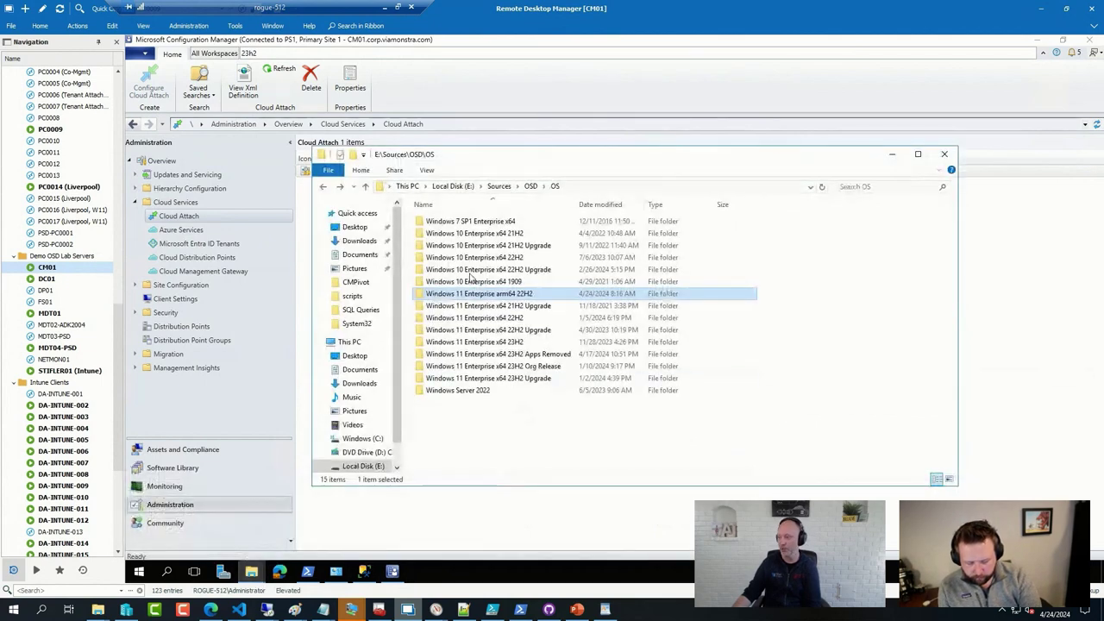
{"action": "left_click", "coordinate": [451, 186]}
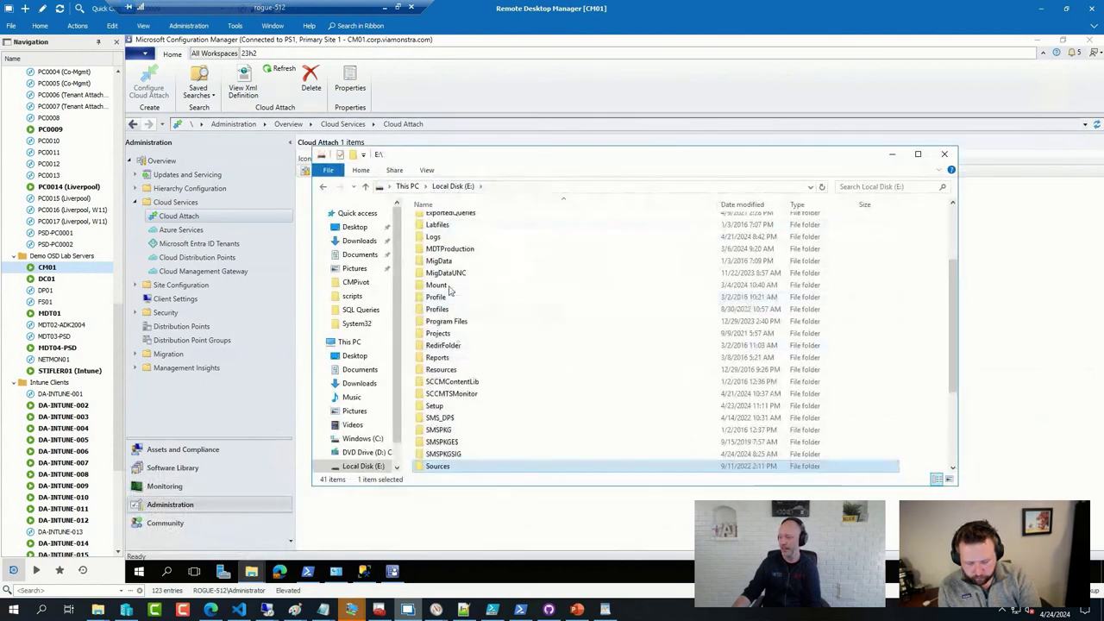
{"action": "scroll", "coordinate": [466, 349], "scroll_direction": "up", "scroll_amount": 3}
{"action": "scroll", "coordinate": [465, 358], "scroll_direction": "down", "scroll_amount": 2}
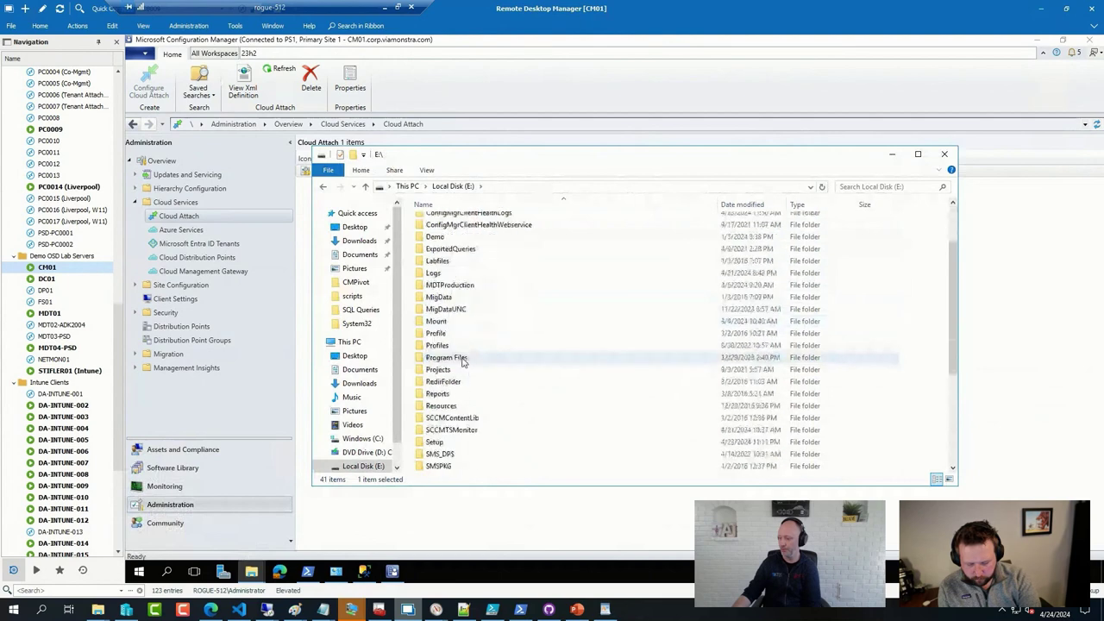
{"action": "double_click", "coordinate": [460, 357]}
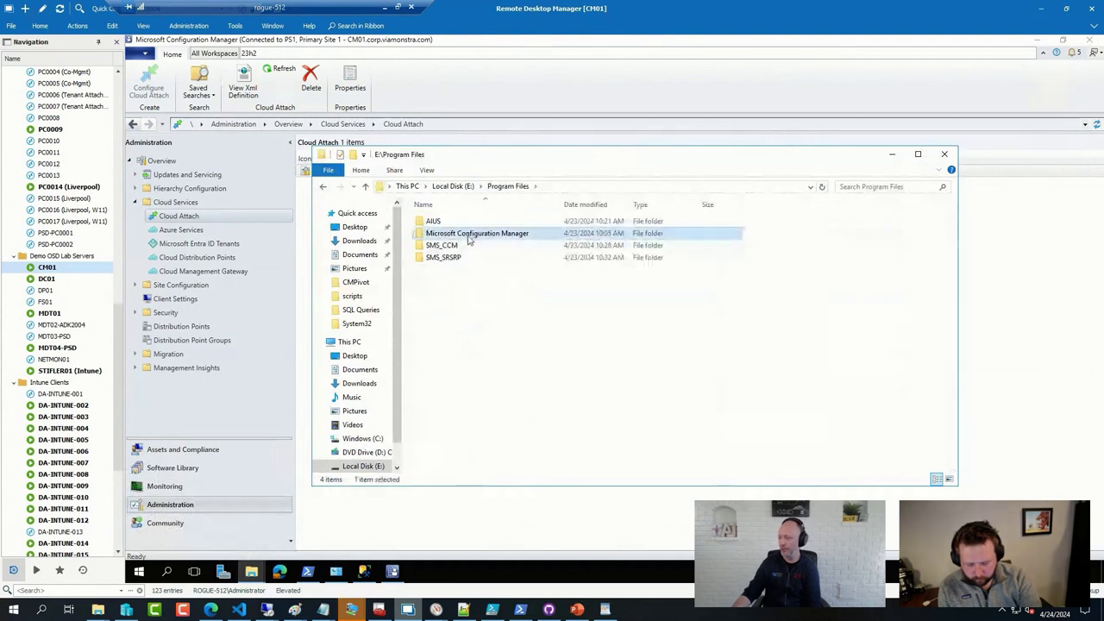
{"action": "double_click", "coordinate": [470, 234]}
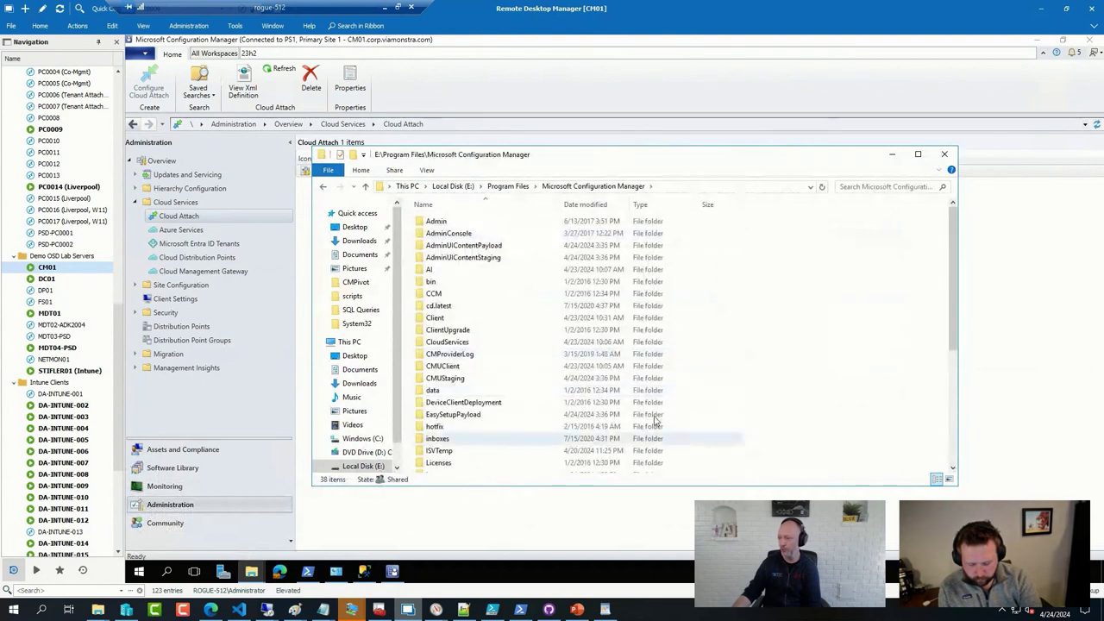
{"action": "double_click", "coordinate": [481, 415]}
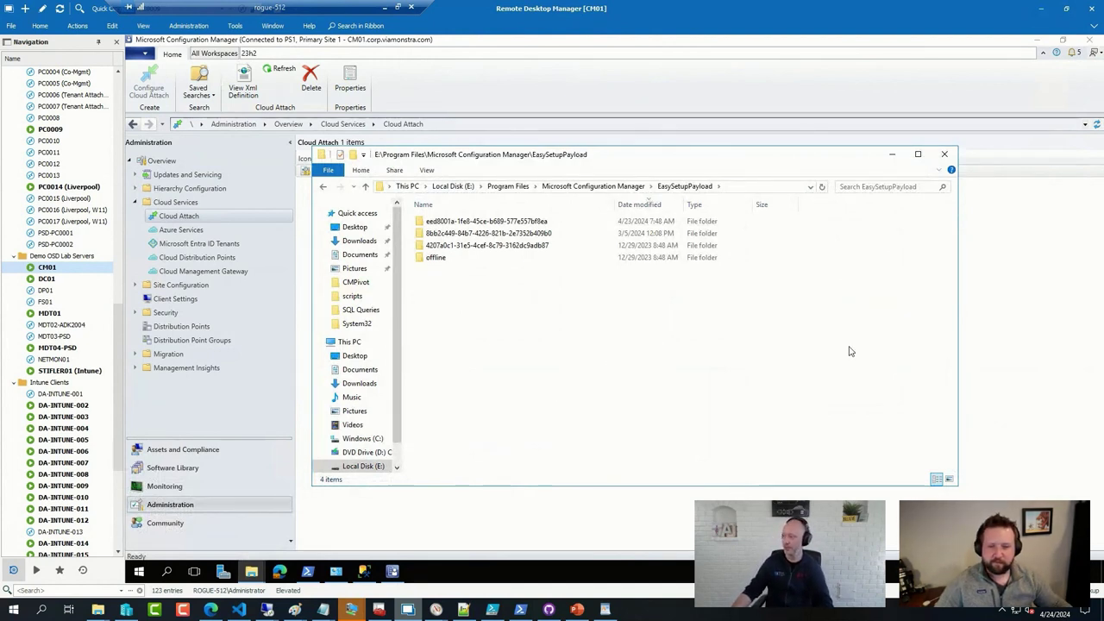
{"action": "left_click", "coordinate": [893, 156]}
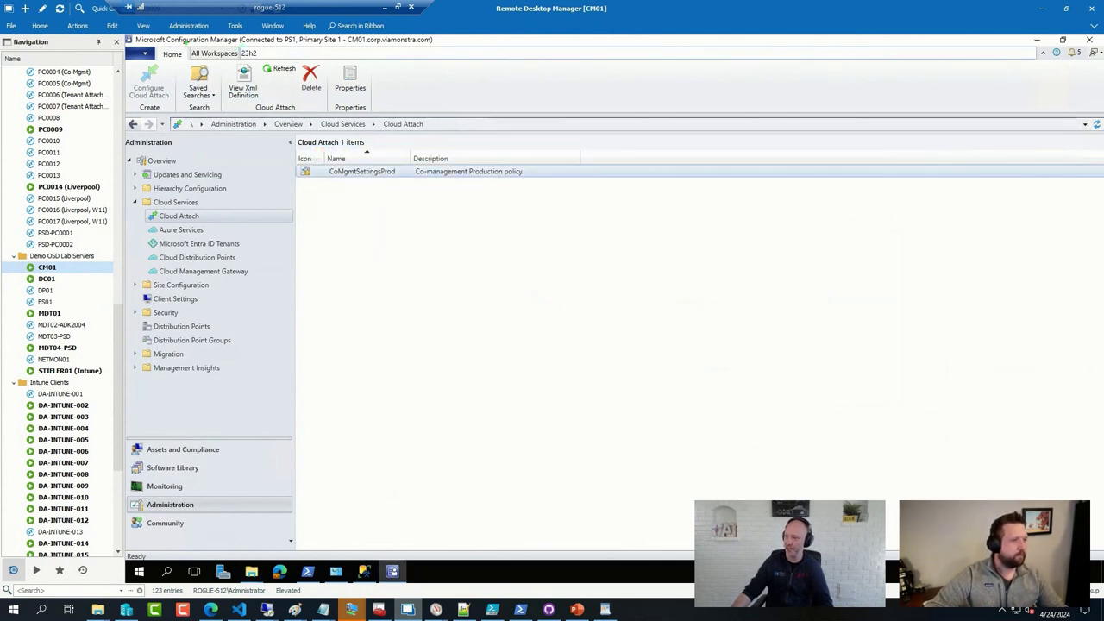
- Outline the 23h2 console version, then view Boot Images including arm64, then Operating System Images
{"action": "left_click_drag", "start_coordinate": [181, 39], "coordinate": [295, 73]}
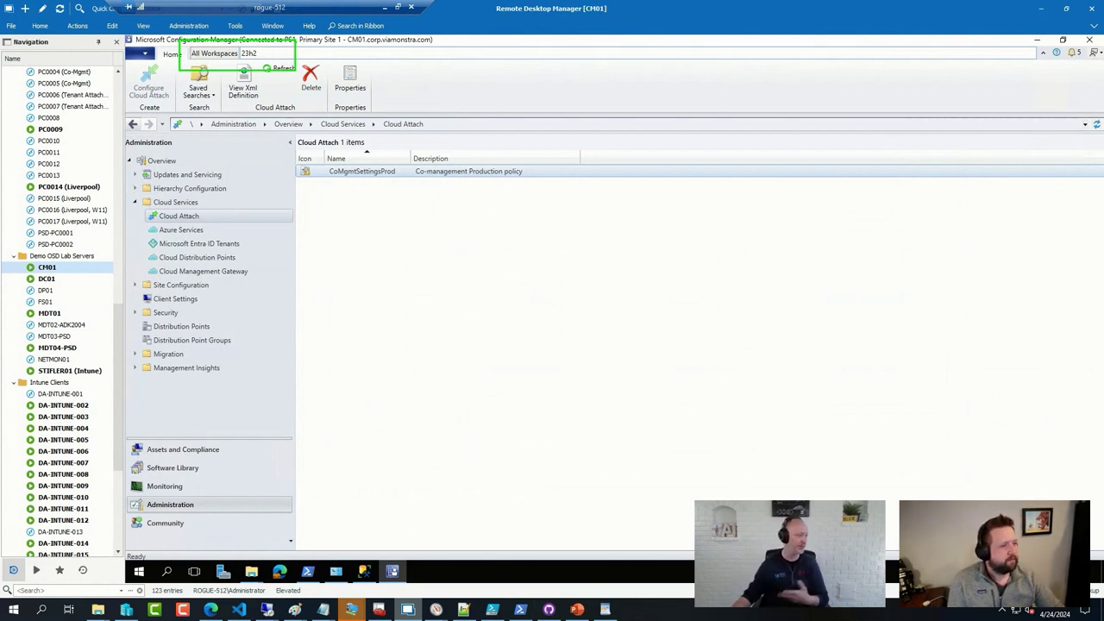
{"action": "key", "text": "Escape"}
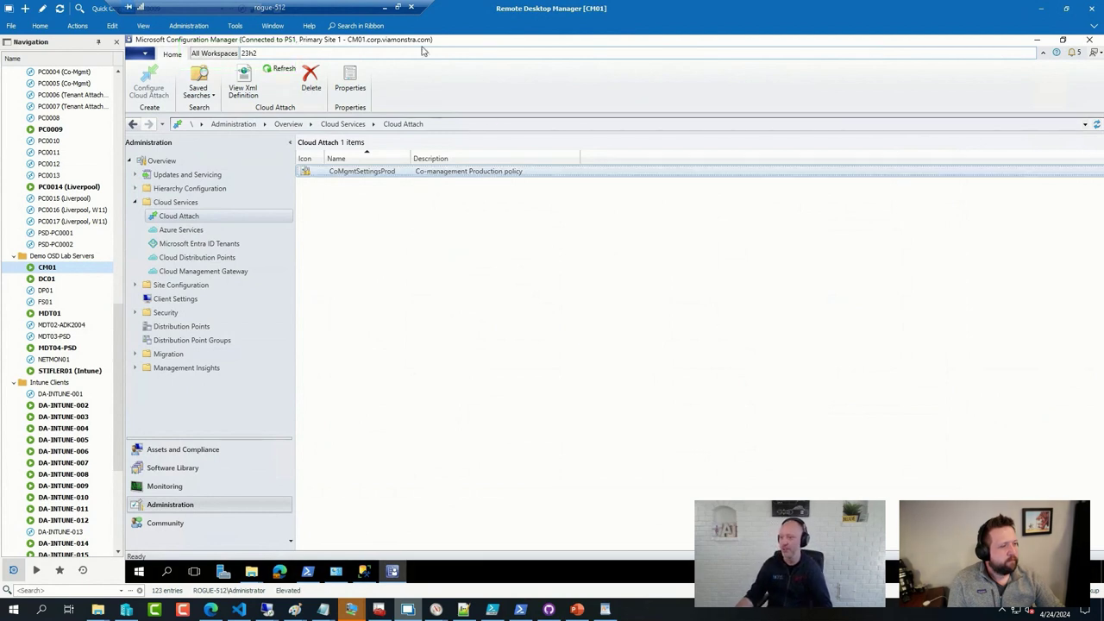
{"action": "left_click", "coordinate": [167, 470]}
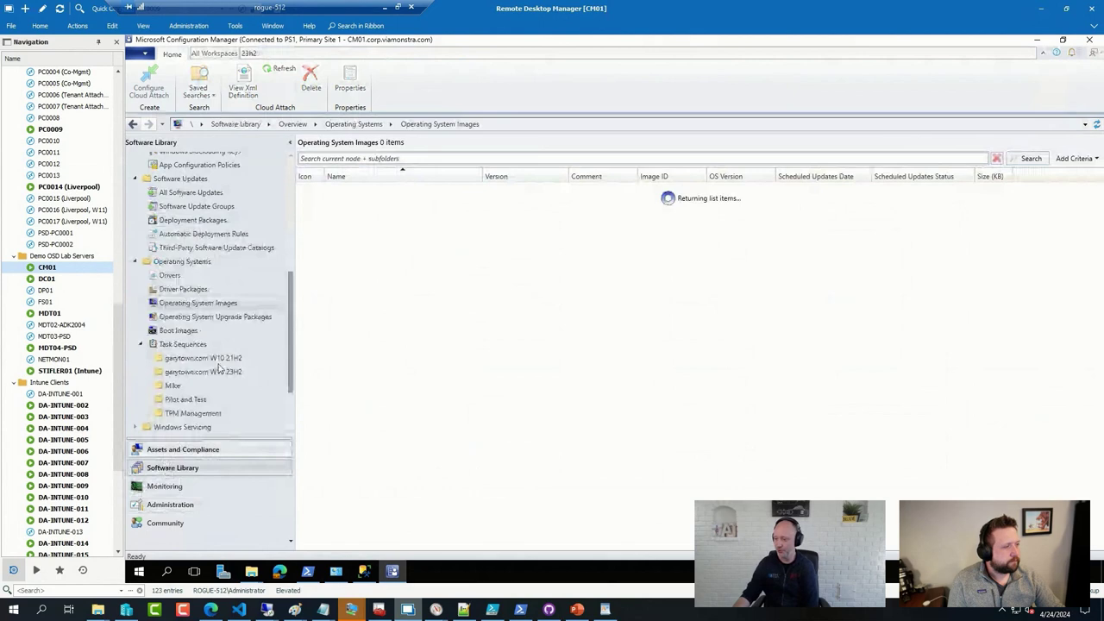
{"action": "left_click", "coordinate": [179, 332]}
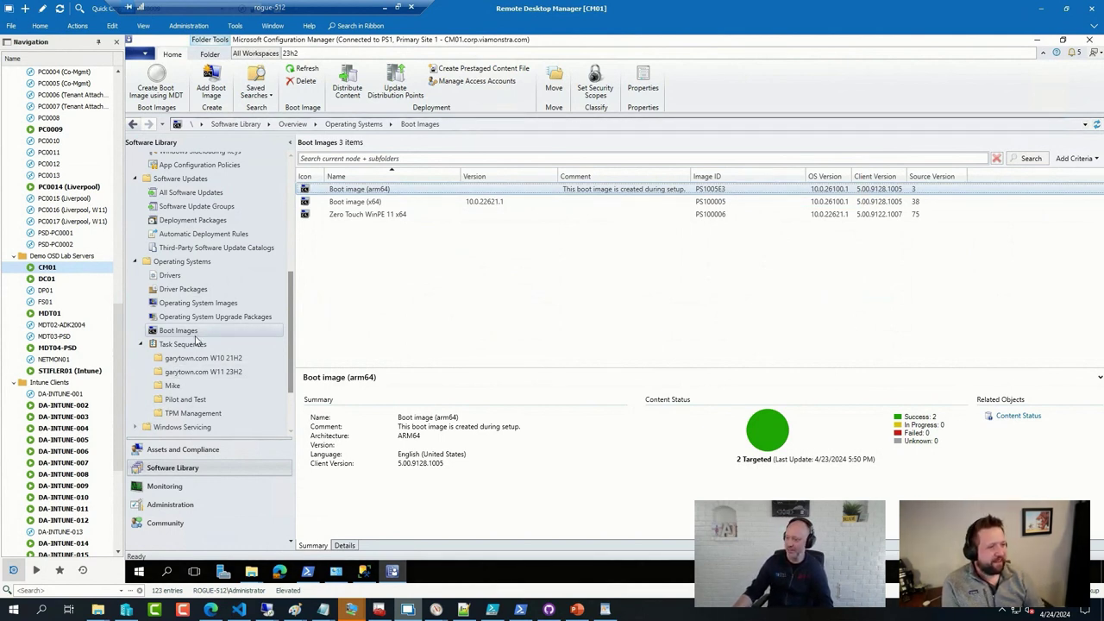
{"action": "left_click", "coordinate": [223, 306]}
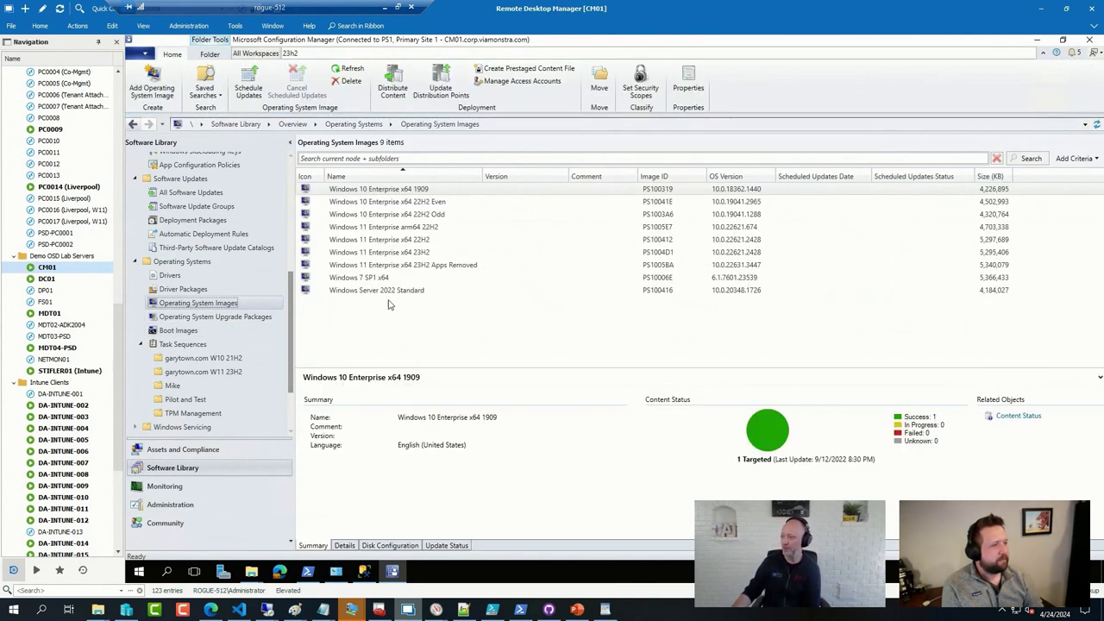
- Confirm the Windows 11 Enterprise arm64 22H2 image is ARM64, version 10.0.22621.674, closing its properties unchanged
{"action": "left_click", "coordinate": [453, 229]}
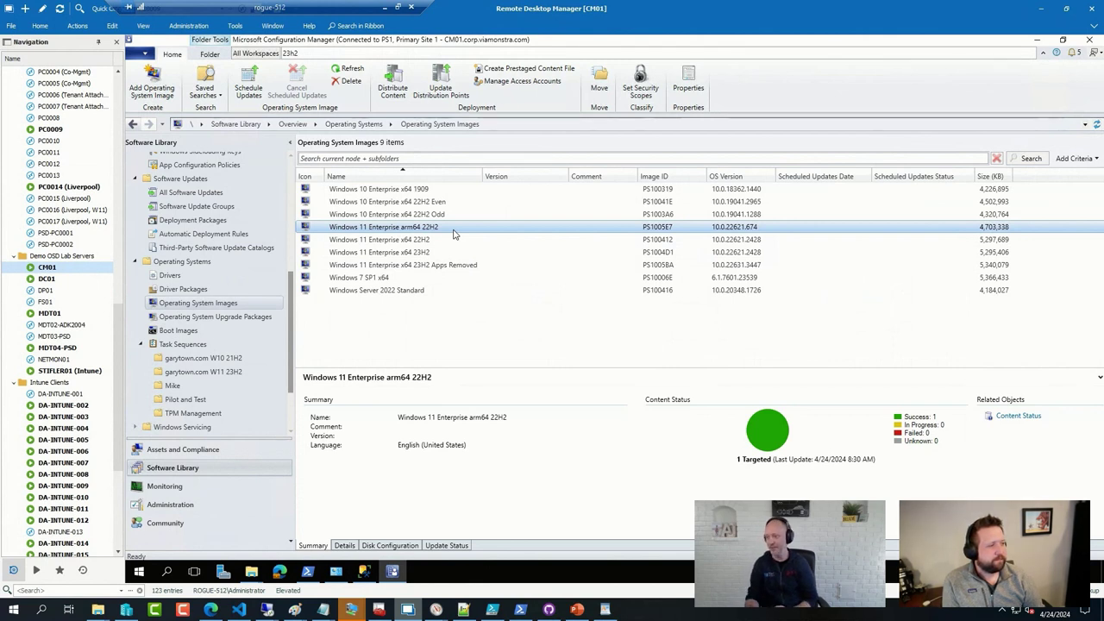
{"action": "right_click", "coordinate": [398, 229]}
{"action": "left_click", "coordinate": [268, 385]}
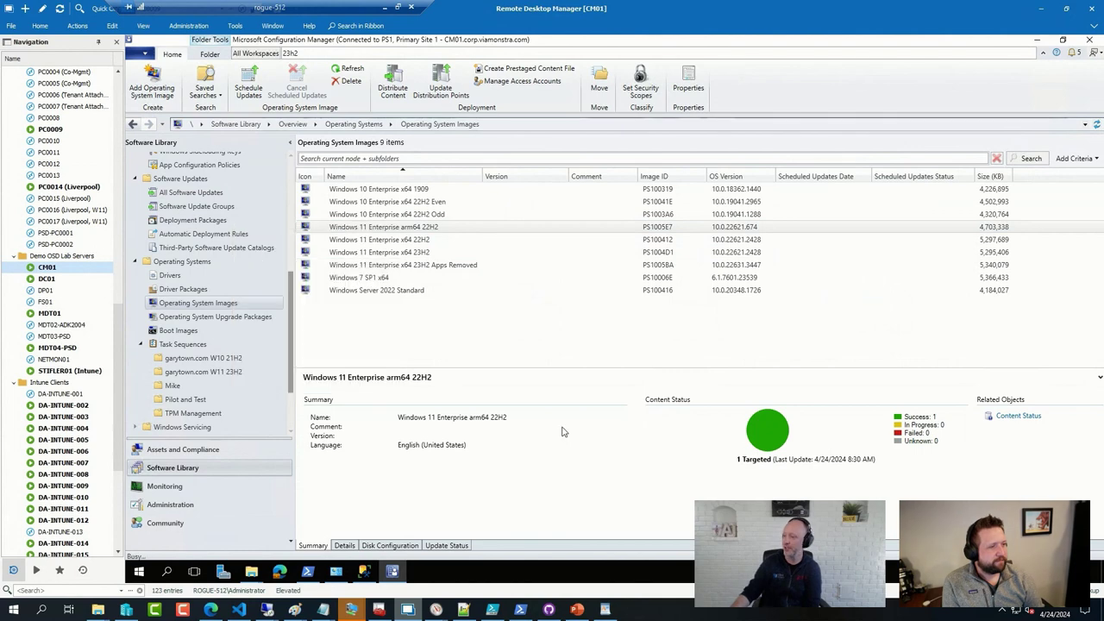
{"action": "left_click", "coordinate": [498, 162]}
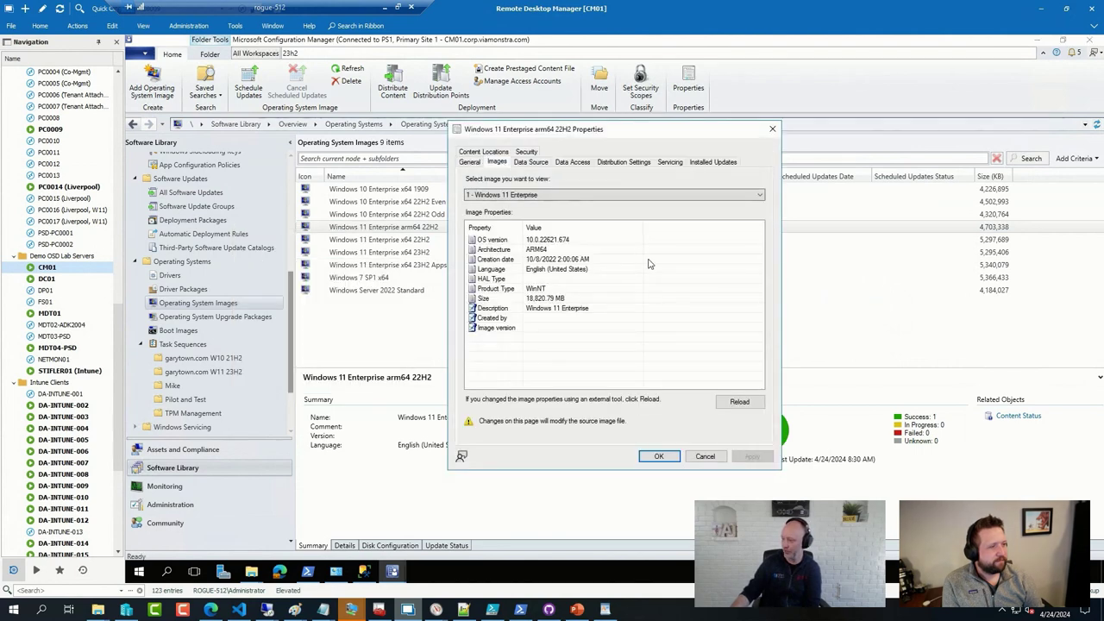
{"action": "left_click", "coordinate": [701, 456]}
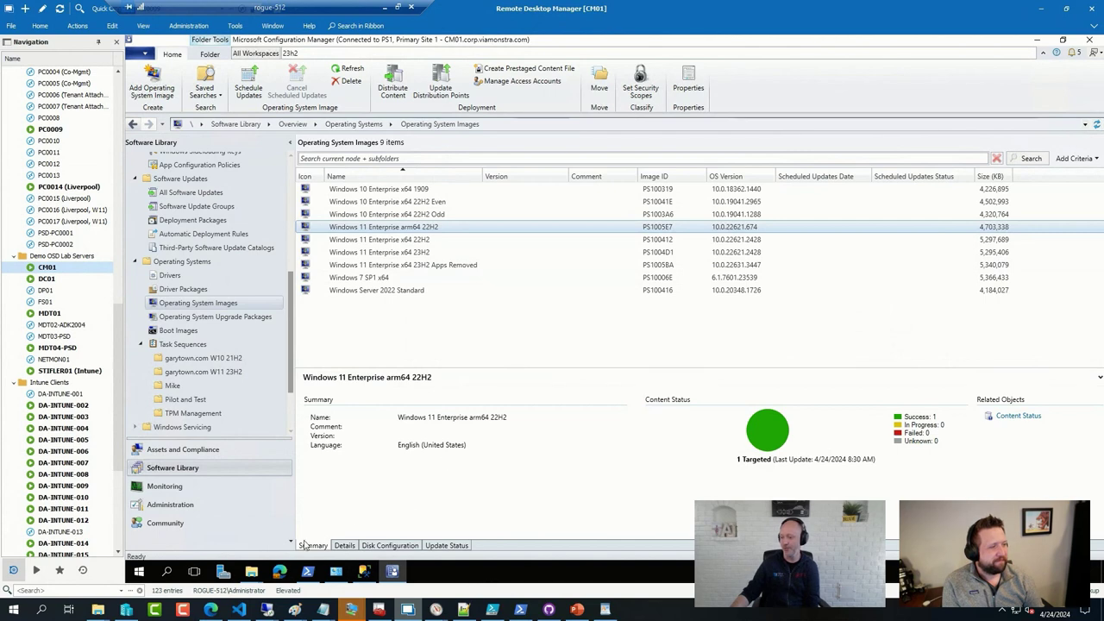
{"action": "mouse_move", "coordinate": [248, 578]}
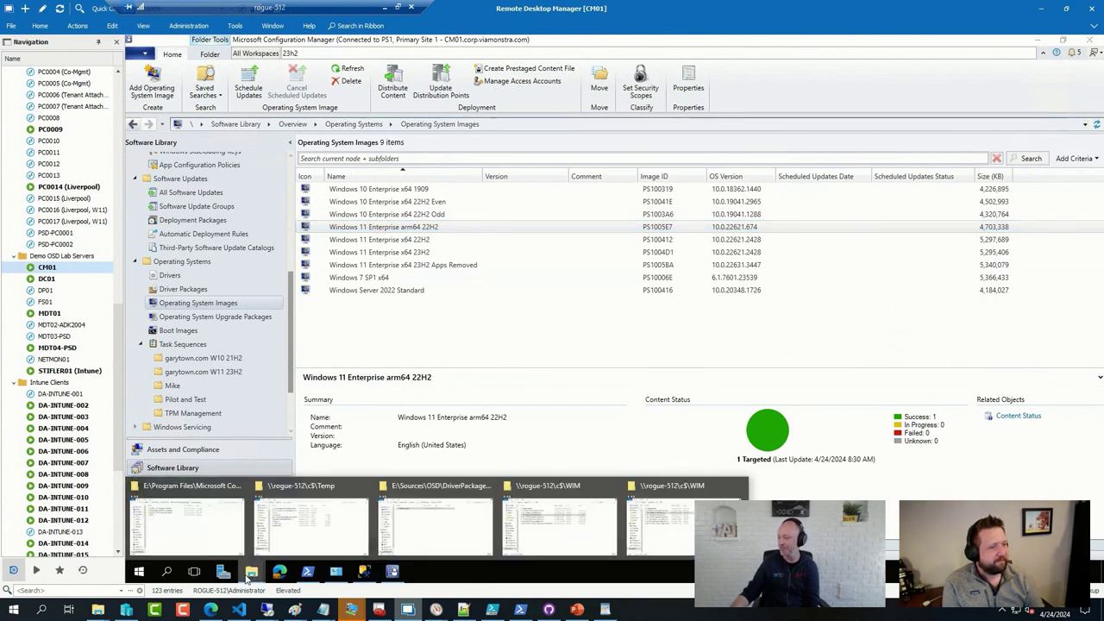
- Open the ThinkPad X13s Gen 1 DriverPackage.wim as a 7-Zip archive
{"action": "left_click", "coordinate": [436, 522]}
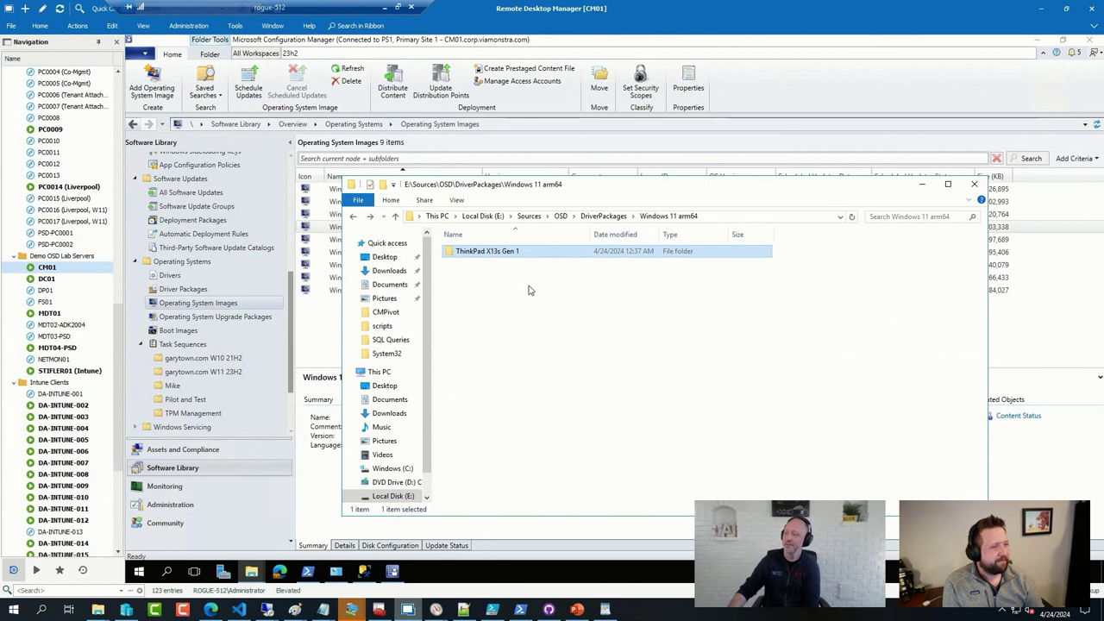
{"action": "double_click", "coordinate": [489, 252]}
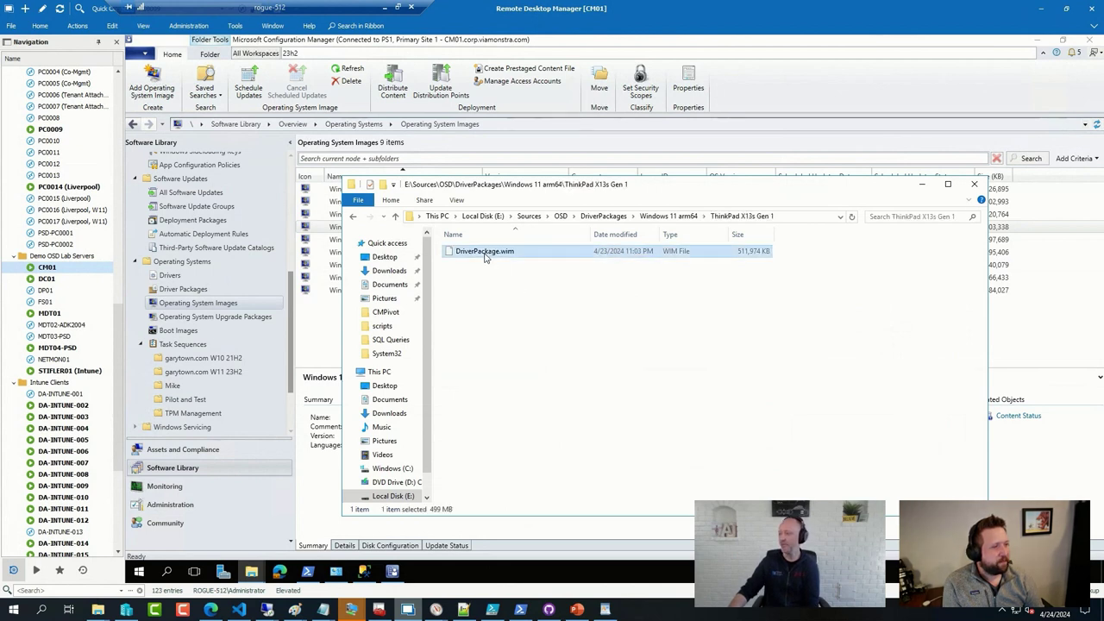
{"action": "right_click", "coordinate": [486, 253]}
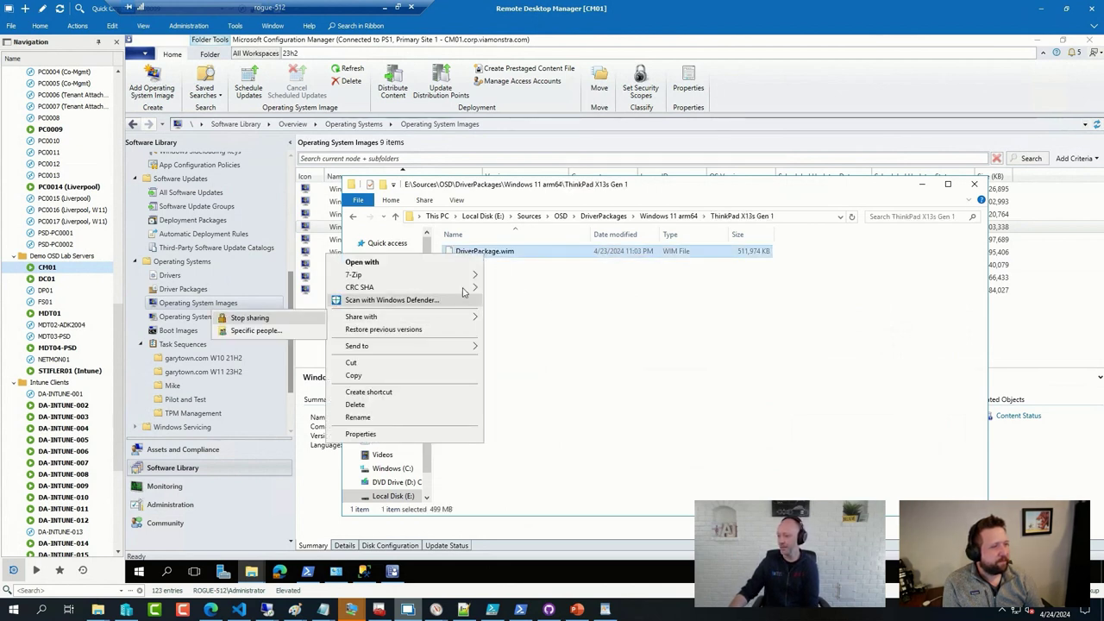
{"action": "mouse_move", "coordinate": [473, 283]}
{"action": "left_click", "coordinate": [522, 276]}
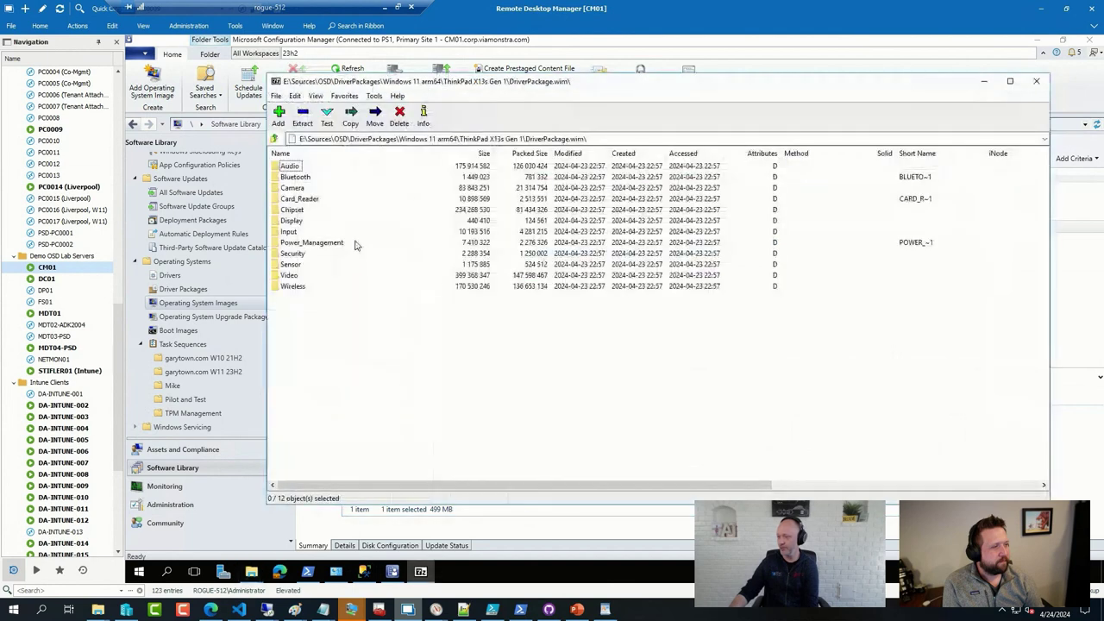
- Browse the archive to the Chipset\N3HAB09W driver files, then close 7-Zip and return to Configuration Manager
{"action": "double_click", "coordinate": [296, 211]}
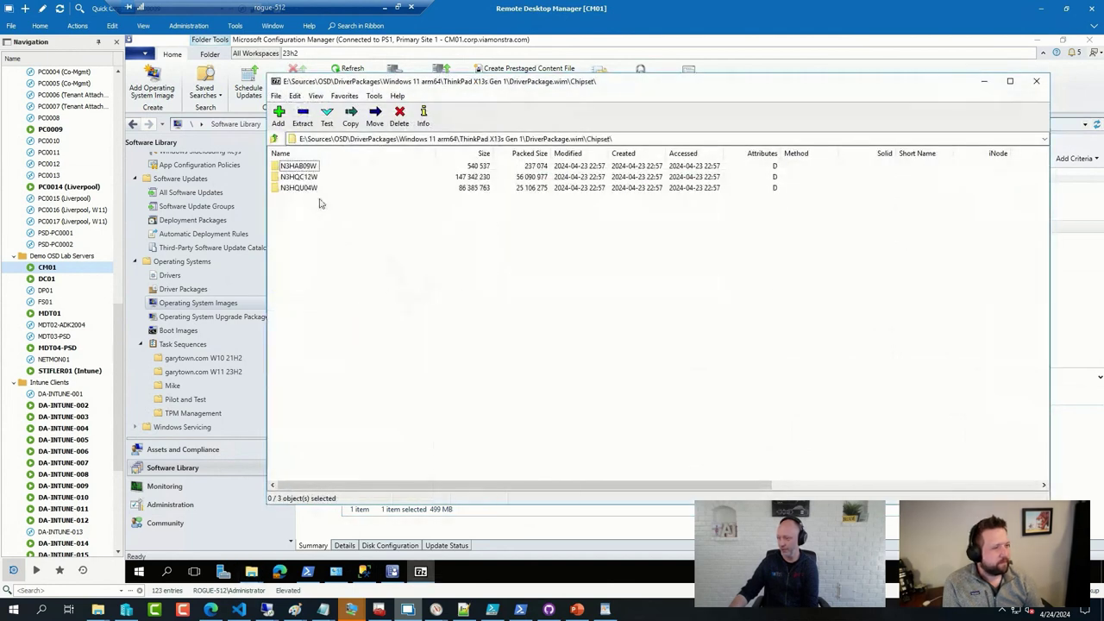
{"action": "double_click", "coordinate": [298, 166]}
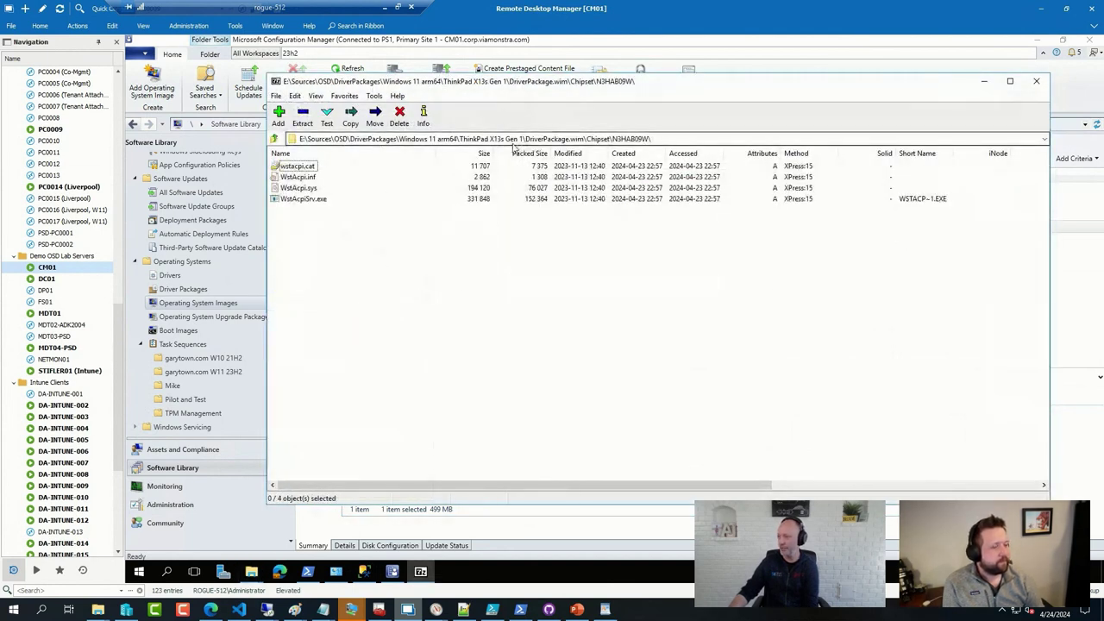
{"action": "left_click", "coordinate": [1036, 81]}
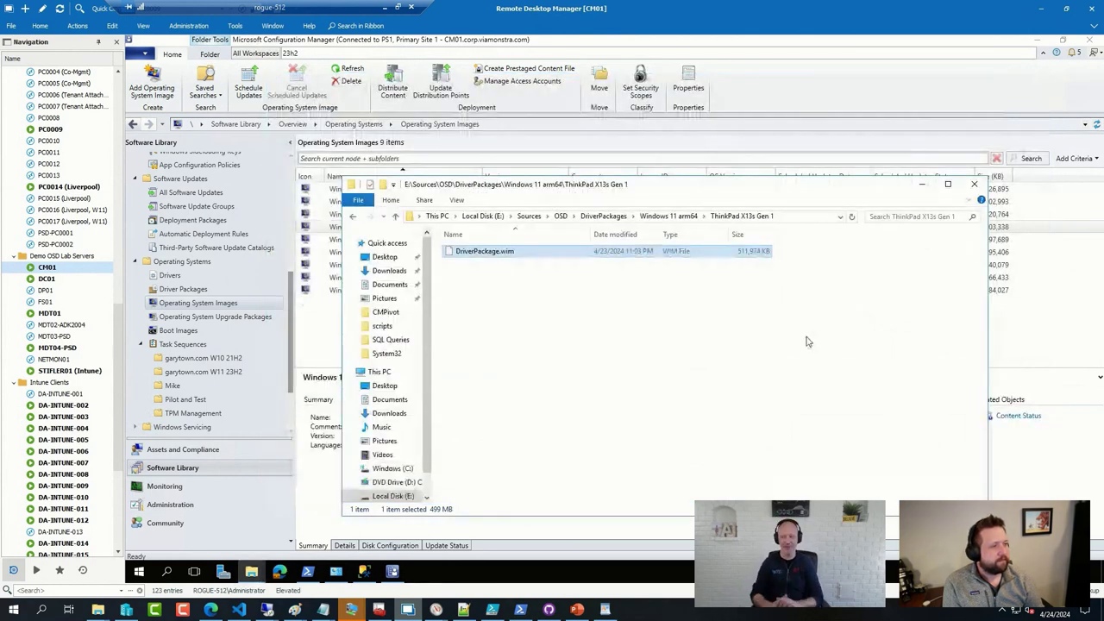
{"action": "left_click", "coordinate": [787, 97]}
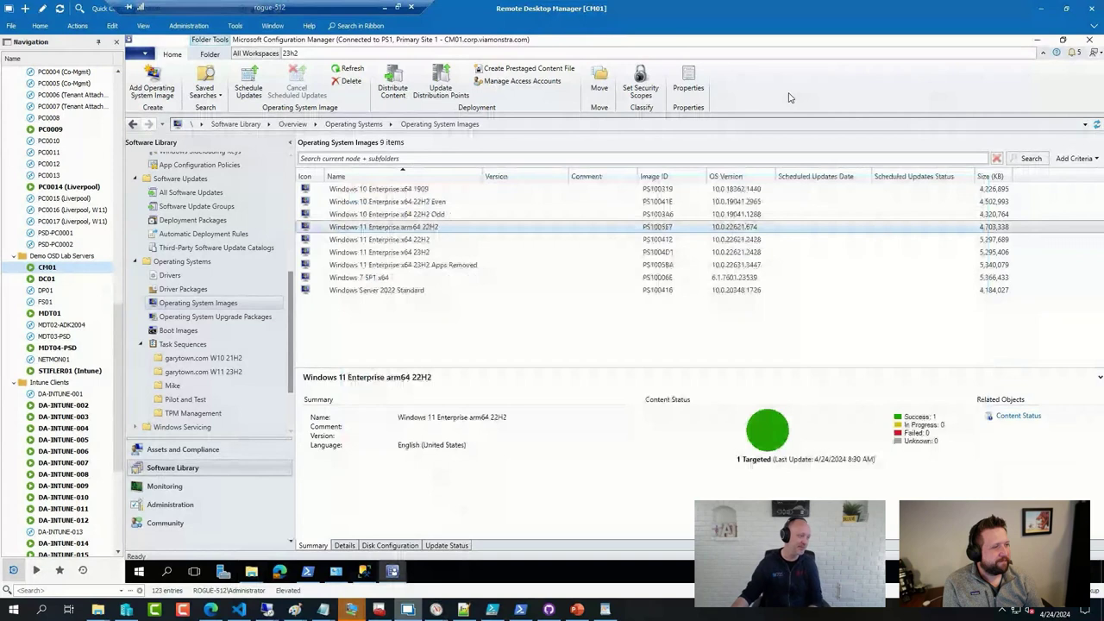